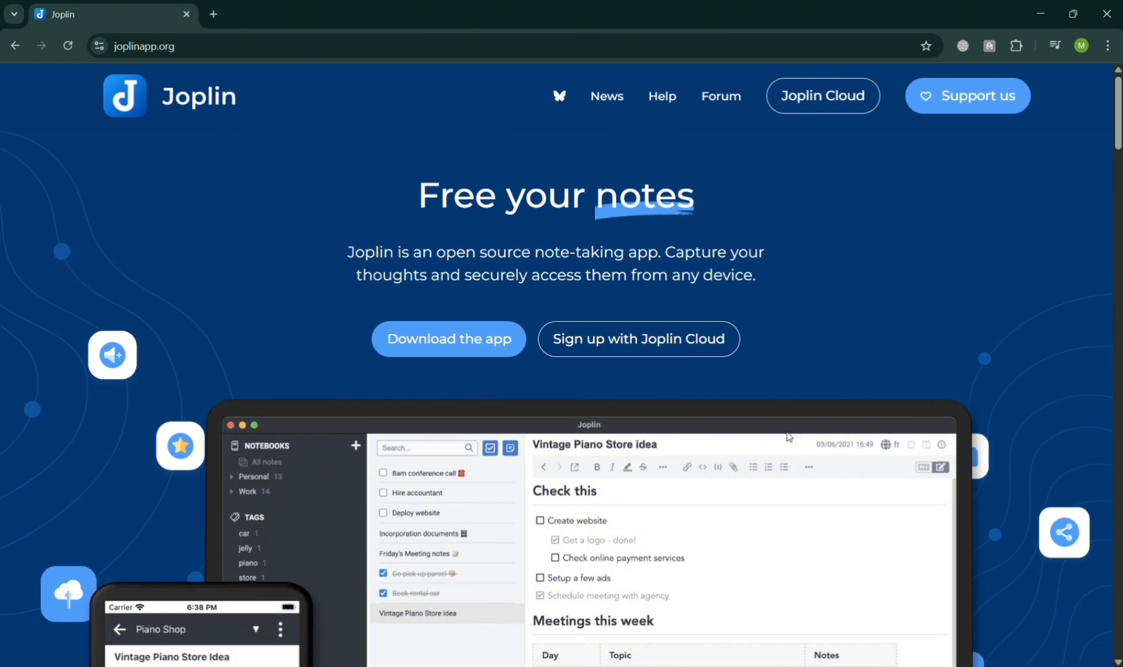
- Look through the Joplin homepage's features, press quotes and sponsors, and open the app download
scroll(785, 432, "down", 1)
scroll(795, 457, "down", 1)
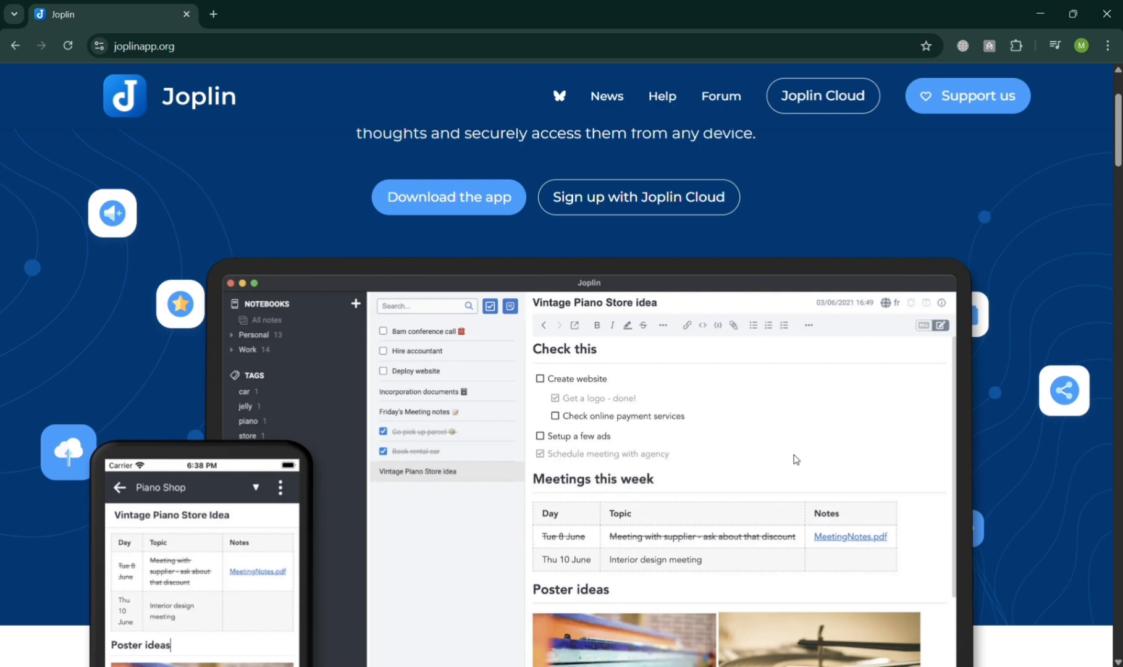
scroll(828, 501, "down", 4)
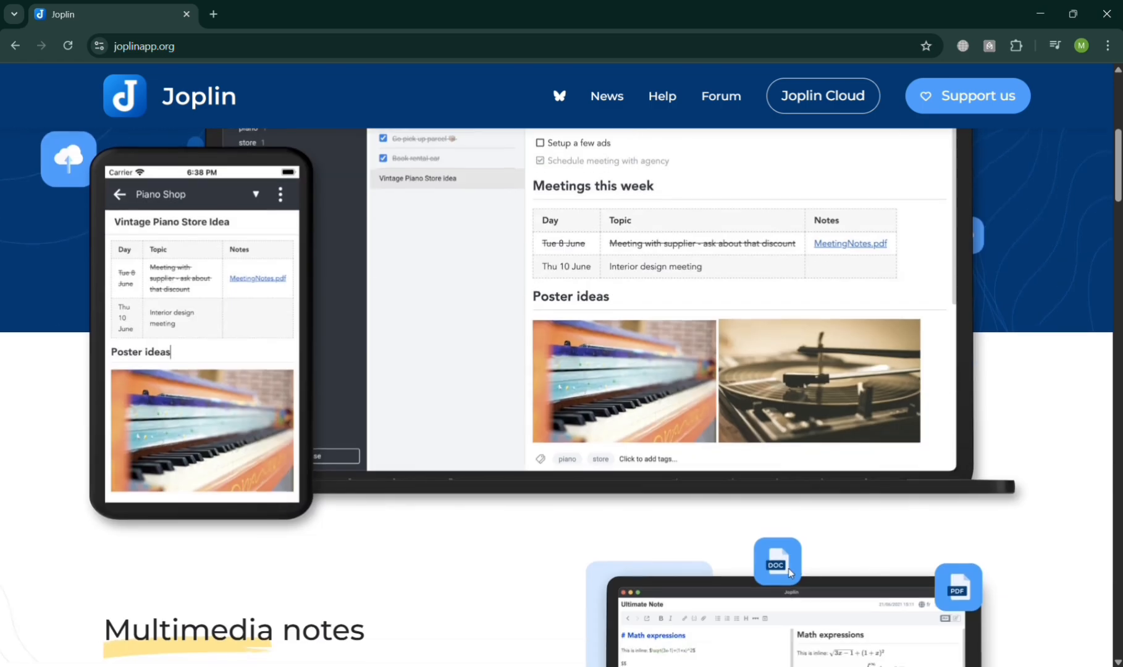
scroll(803, 565, "down", 20)
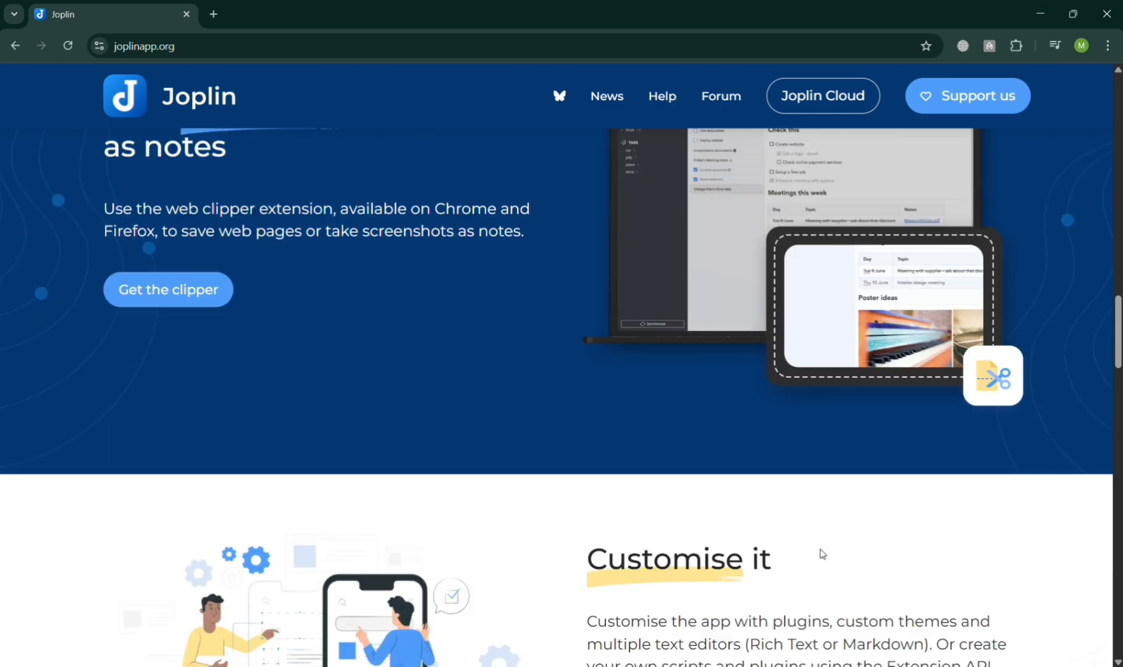
scroll(823, 554, "down", 15)
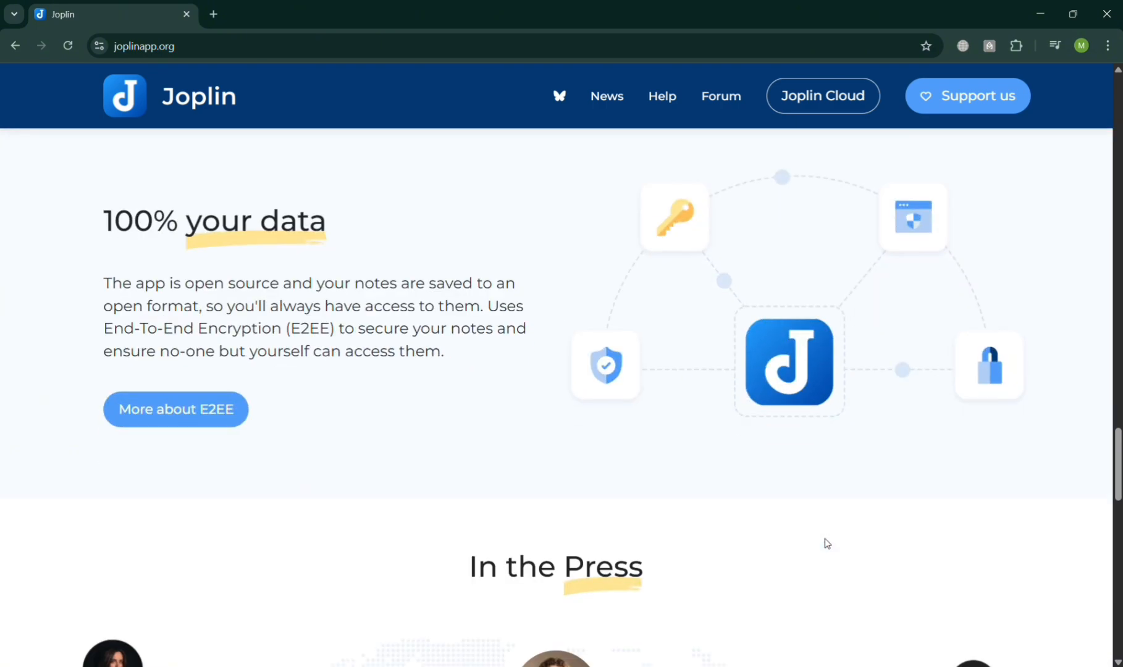
scroll(828, 541, "down", 20)
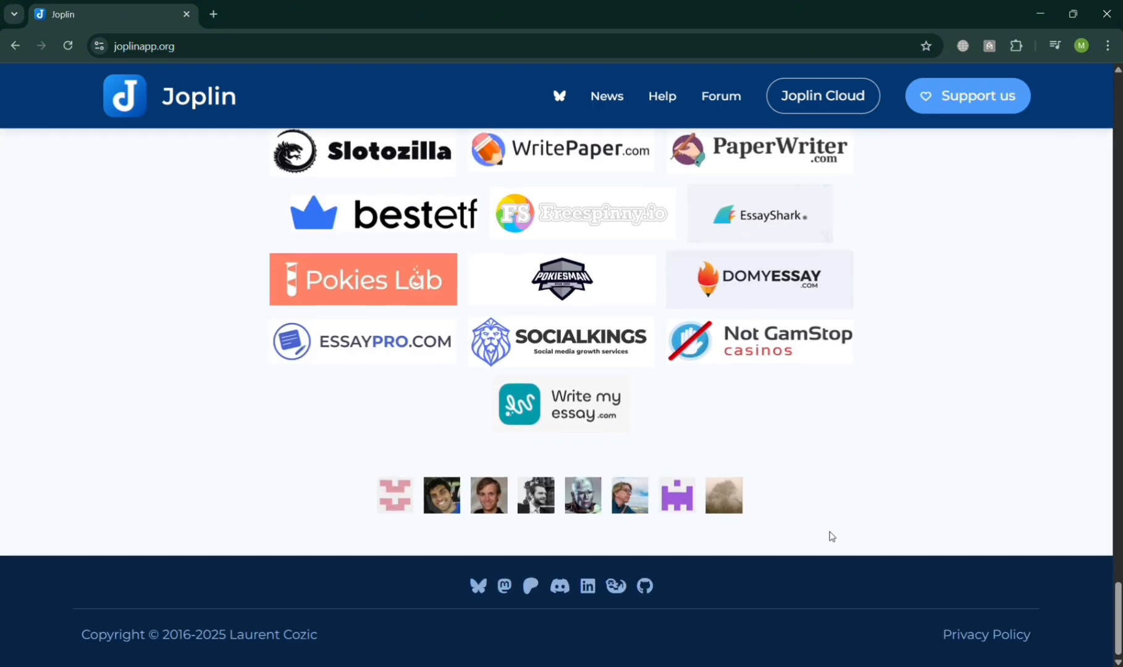
scroll(831, 537, "up", 10)
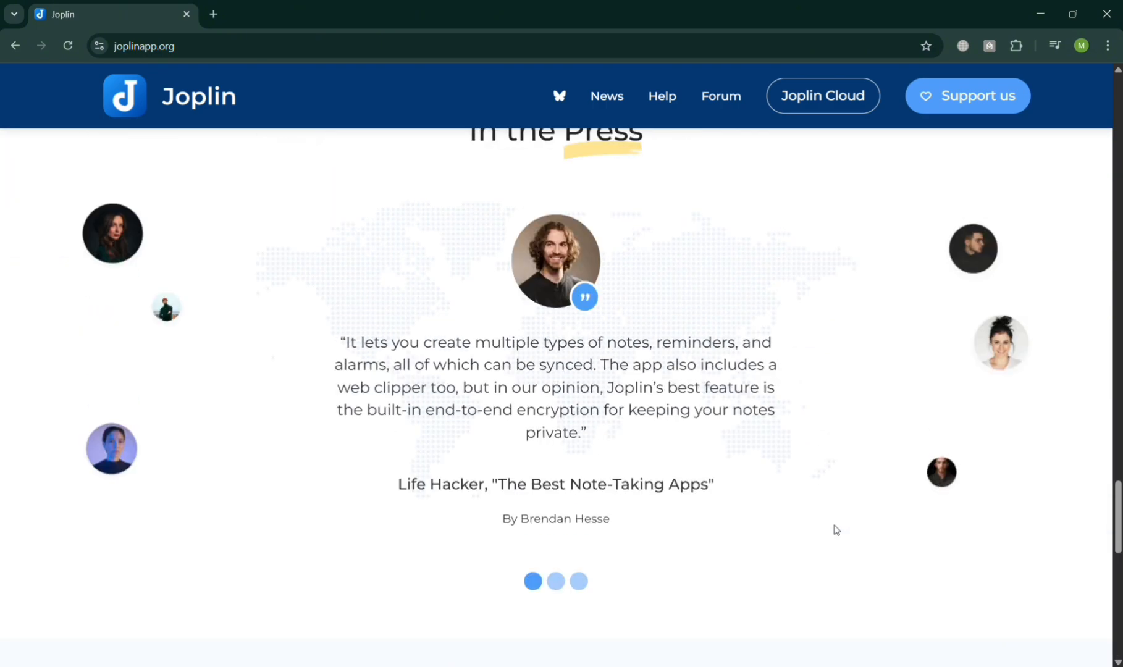
scroll(835, 530, "up", 15)
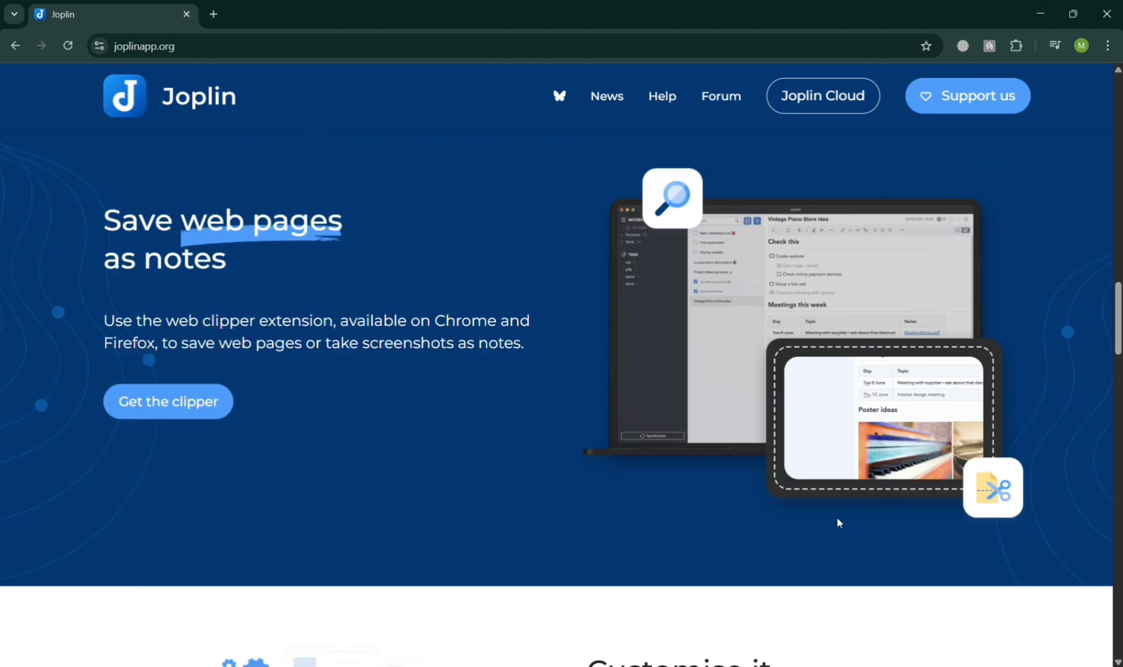
scroll(839, 523, "up", 15)
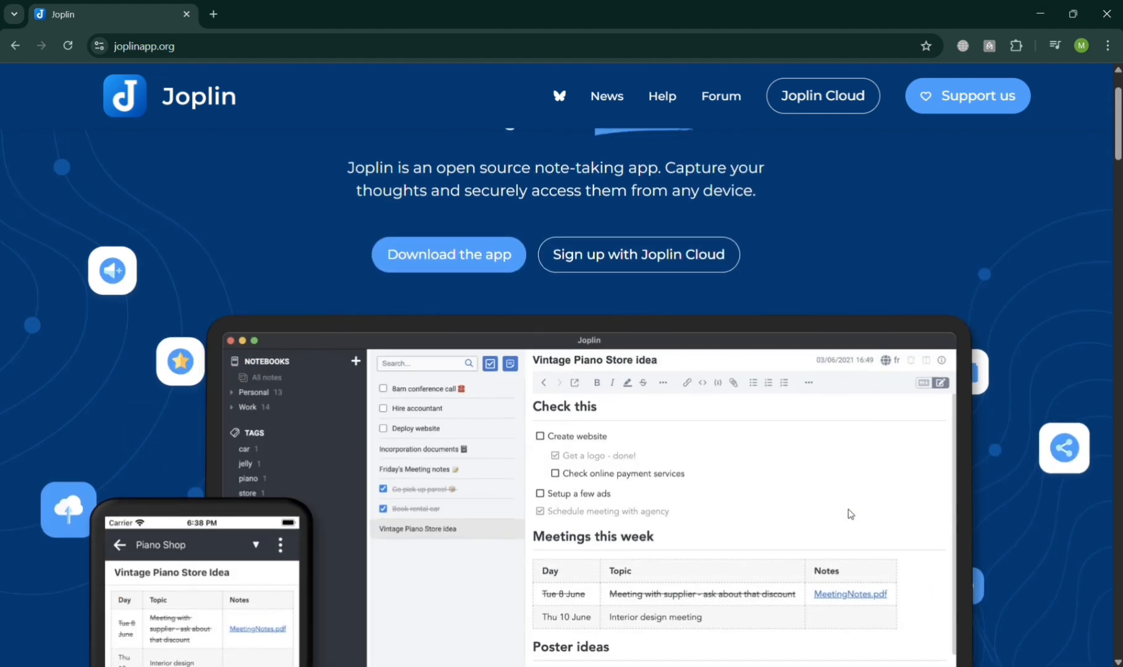
scroll(849, 511, "up", 2)
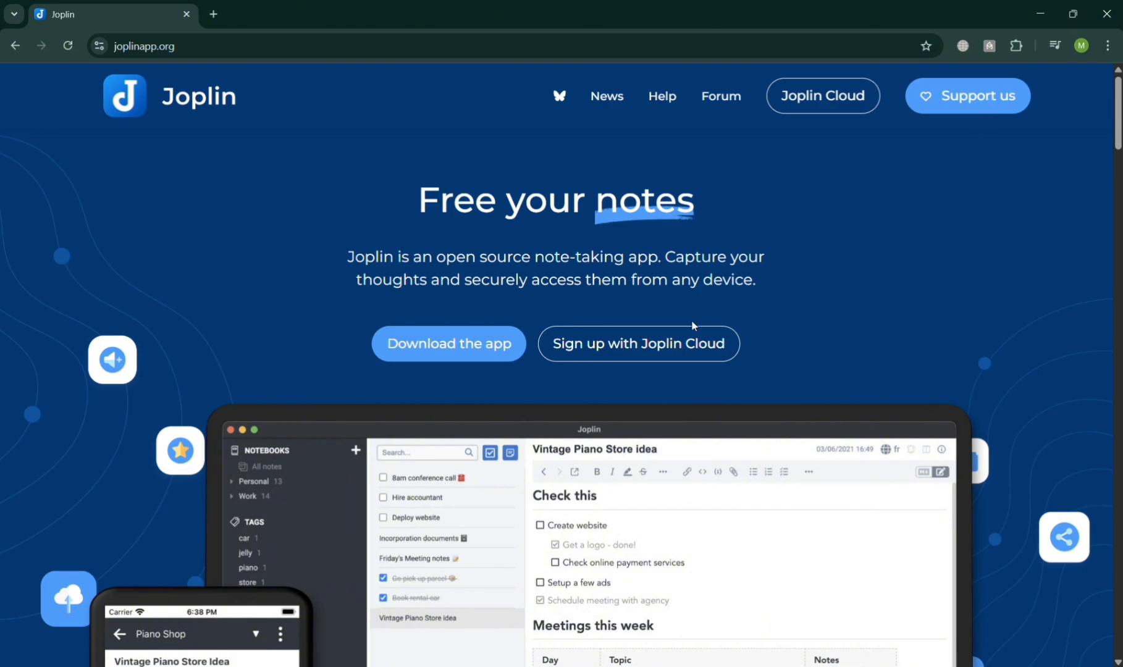
scroll(692, 323, "down", 15)
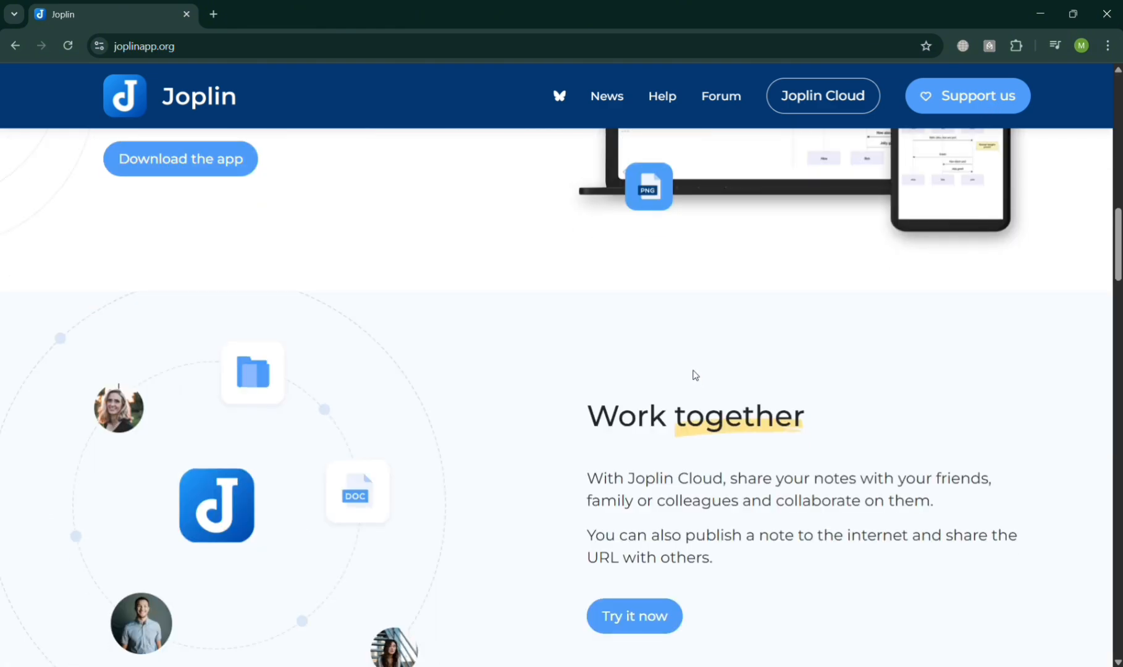
scroll(695, 360, "down", 10)
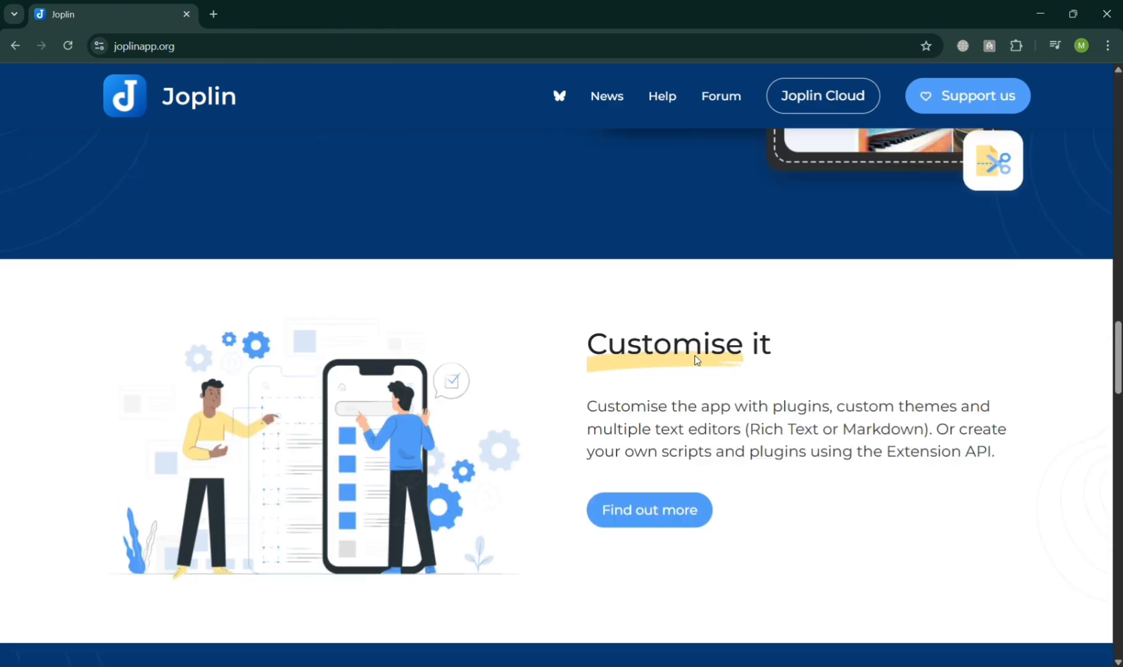
scroll(695, 360, "down", 15)
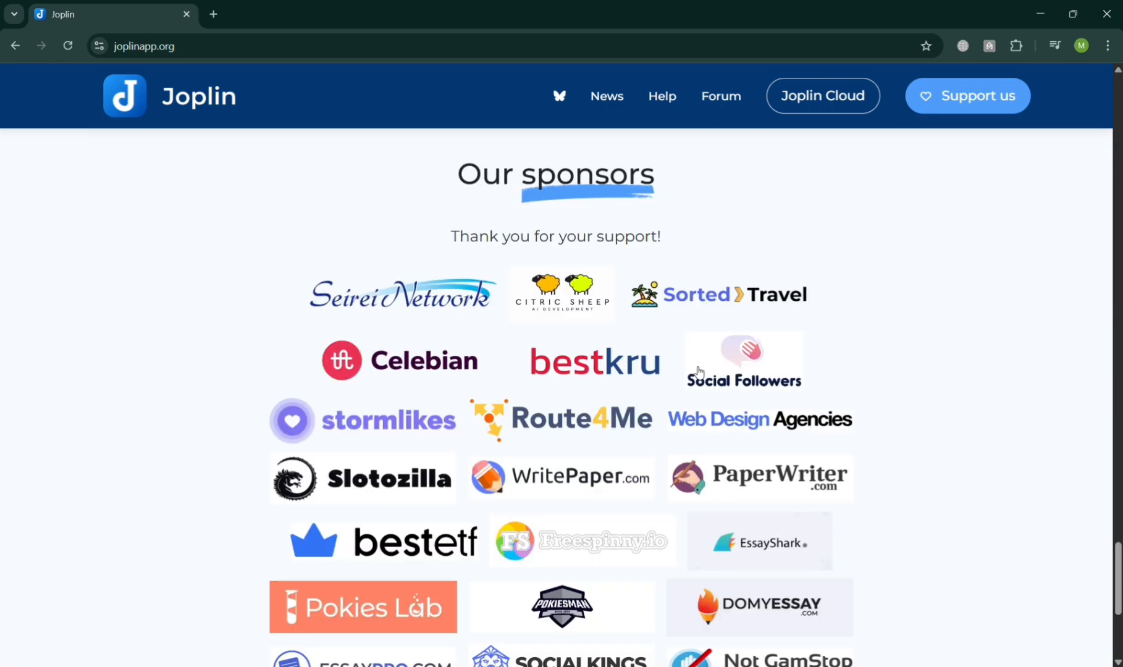
scroll(698, 377, "up", 20)
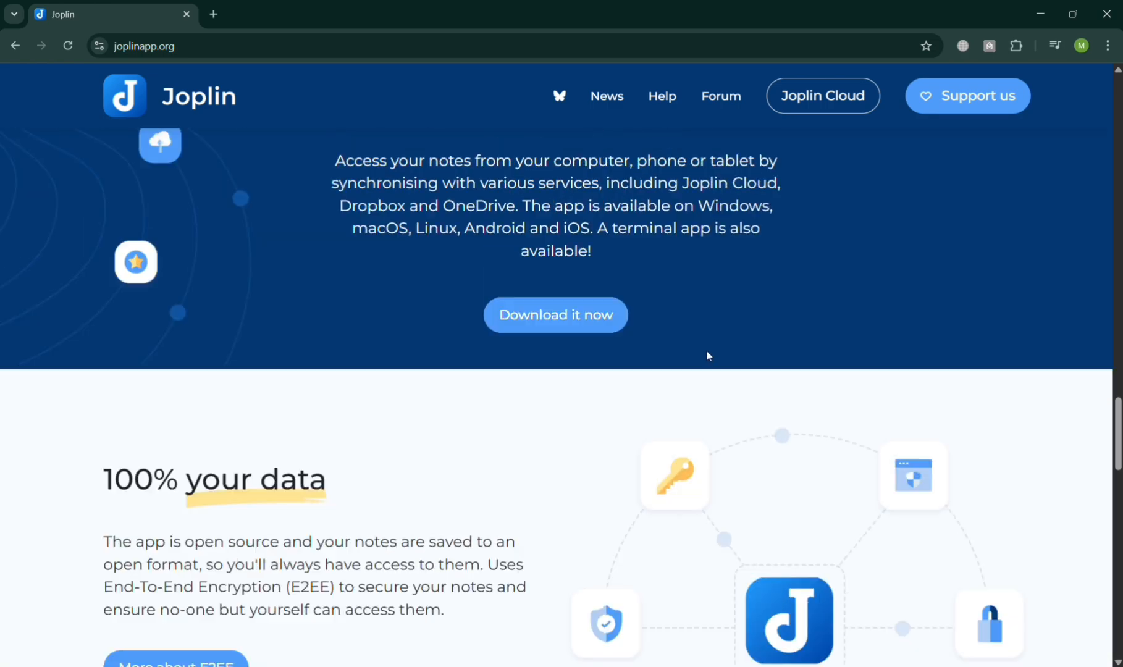
scroll(710, 339, "up", 8)
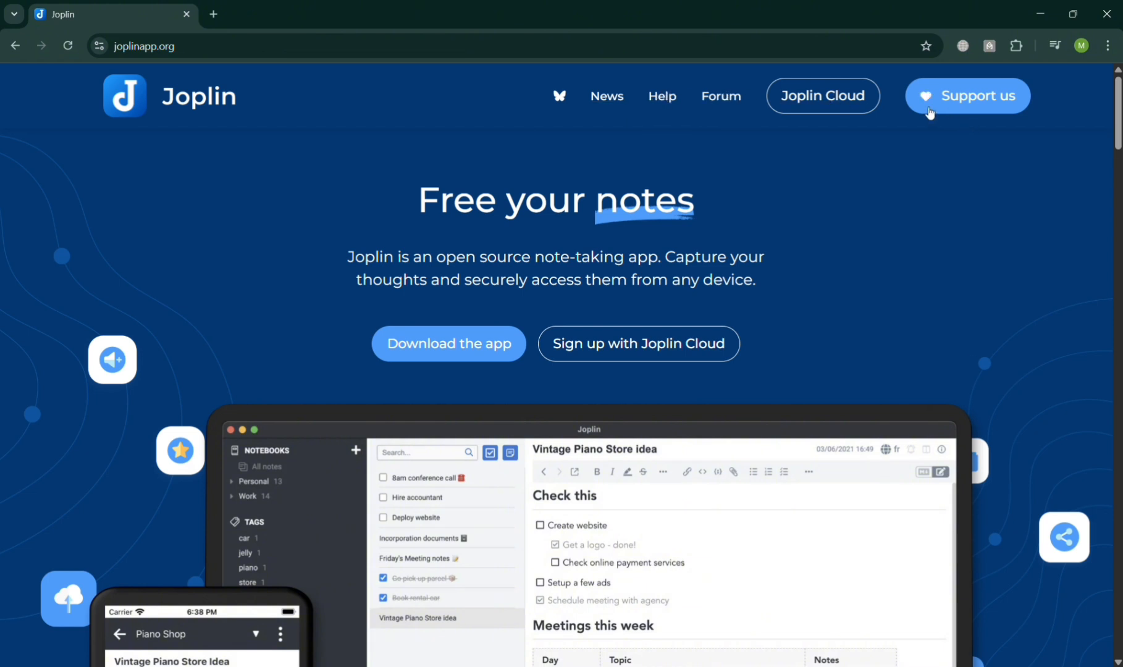
left_click(465, 353)
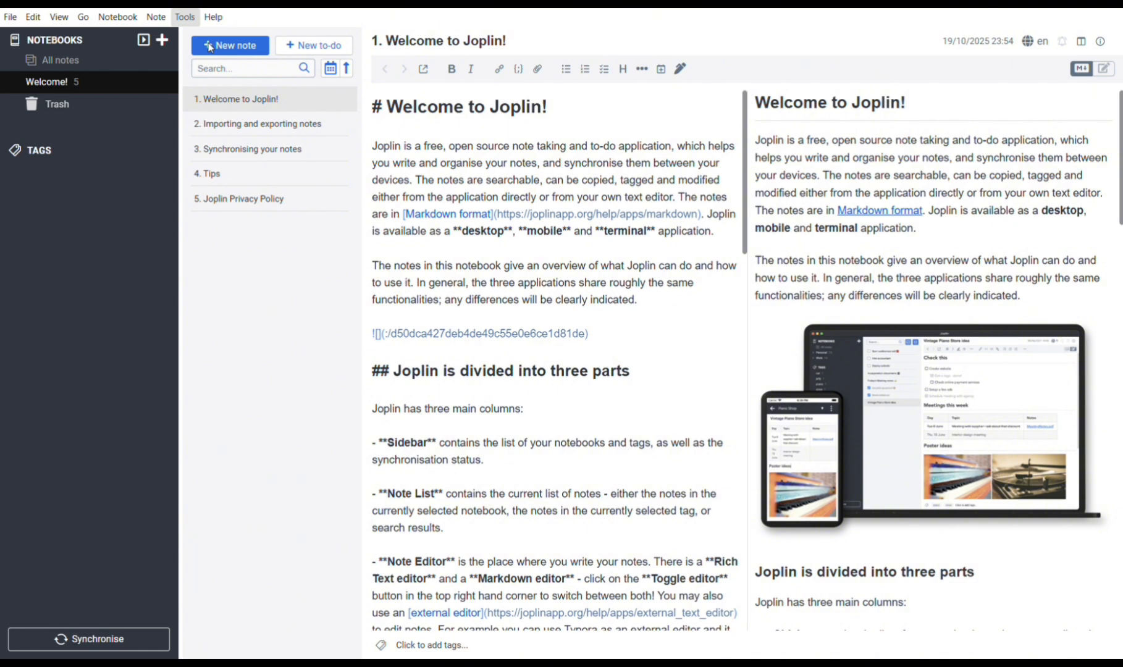
- In the Joplin desktop app, examine the synchronisation target and interval settings, and return to the notes
key("ctrl+comma")
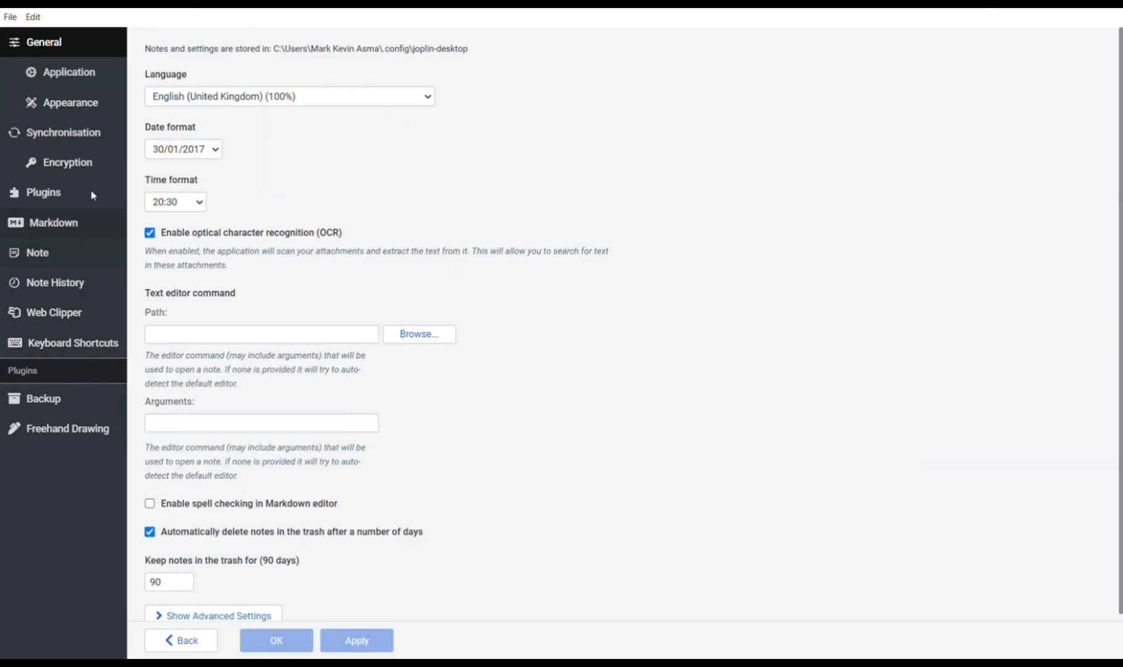
left_click(91, 131)
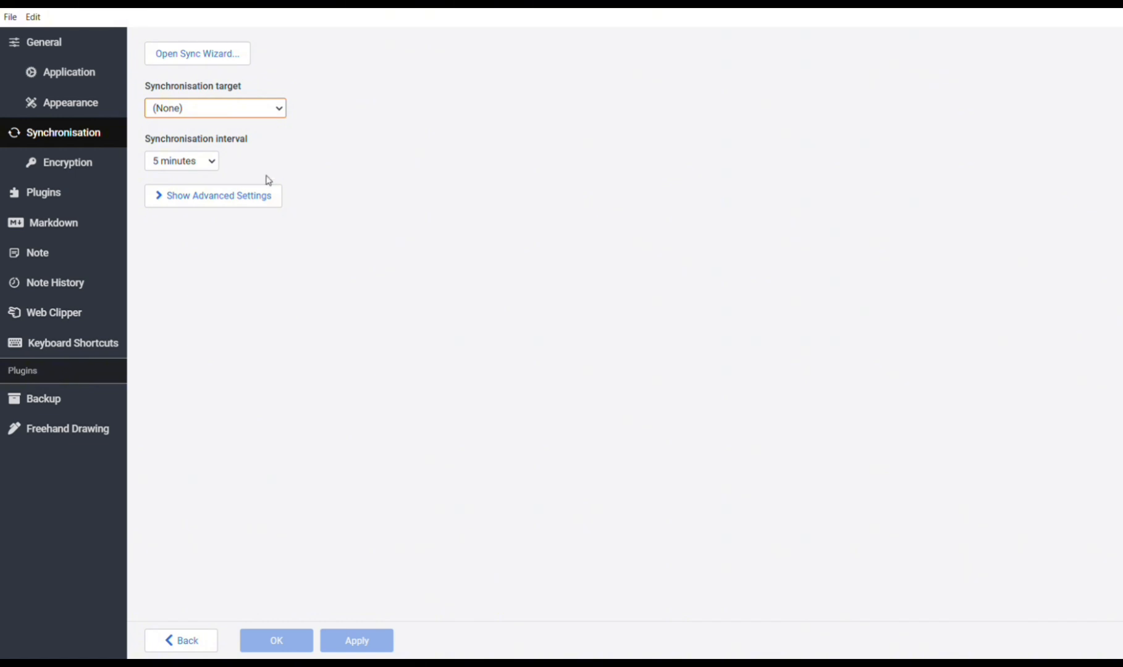
left_click(381, 172)
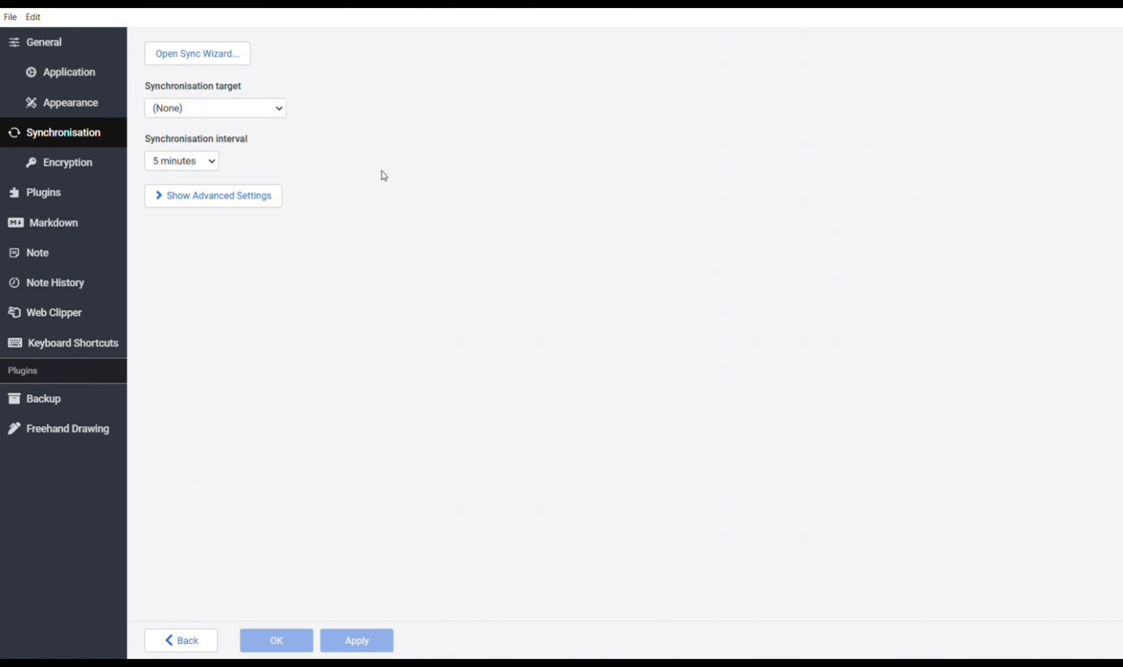
left_click(210, 158)
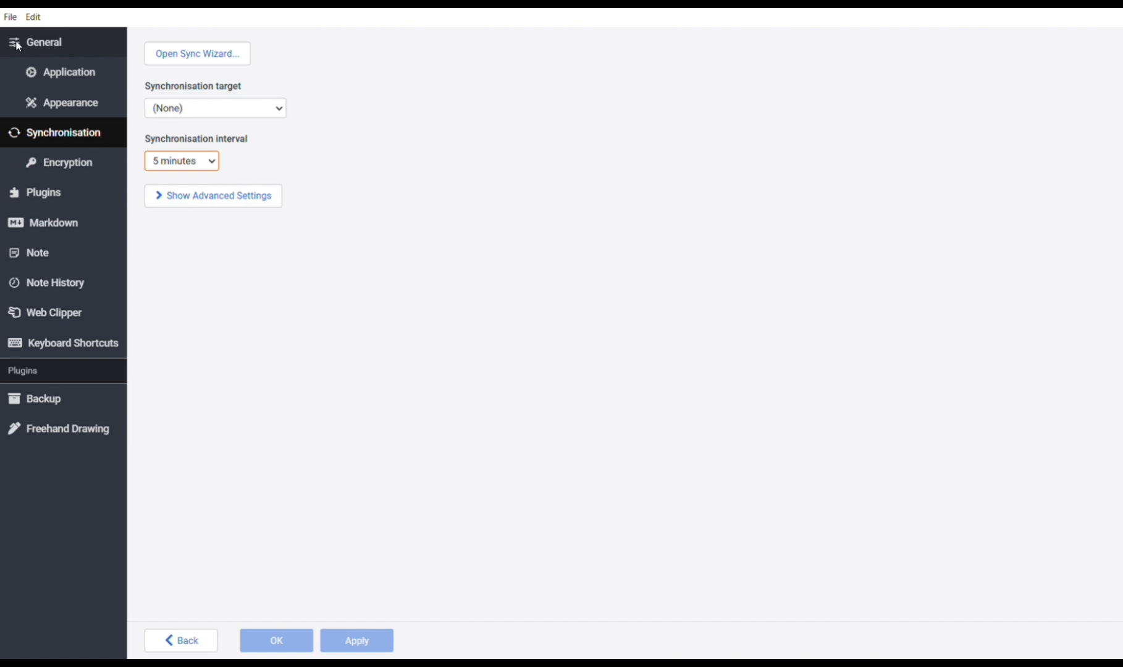
left_click(430, 232)
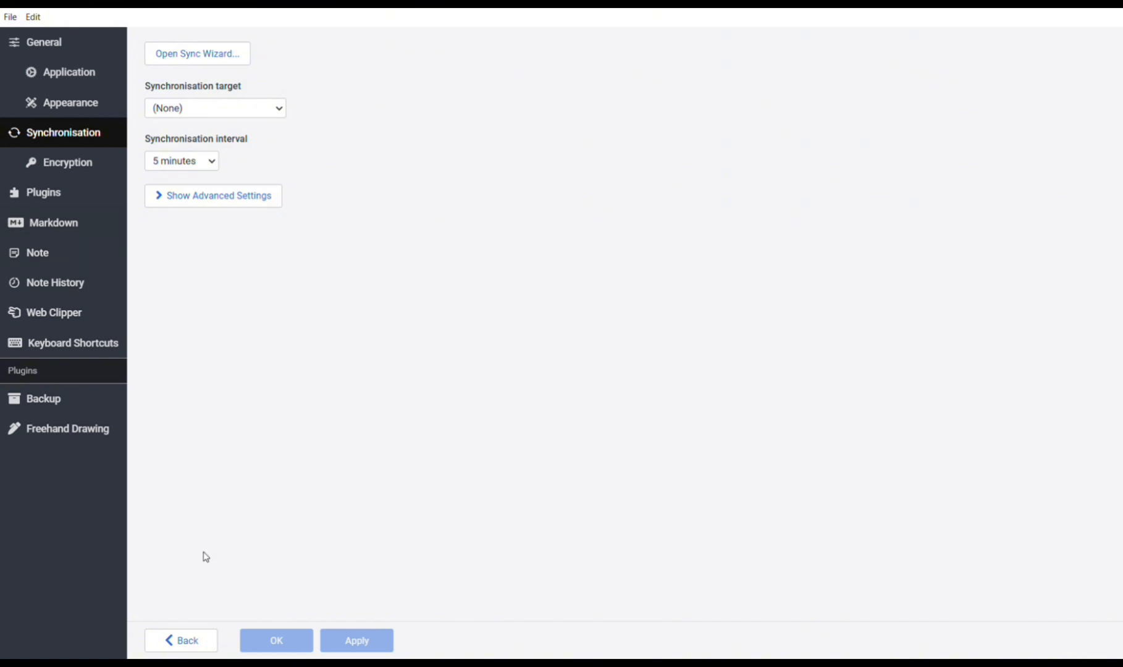
left_click(215, 643)
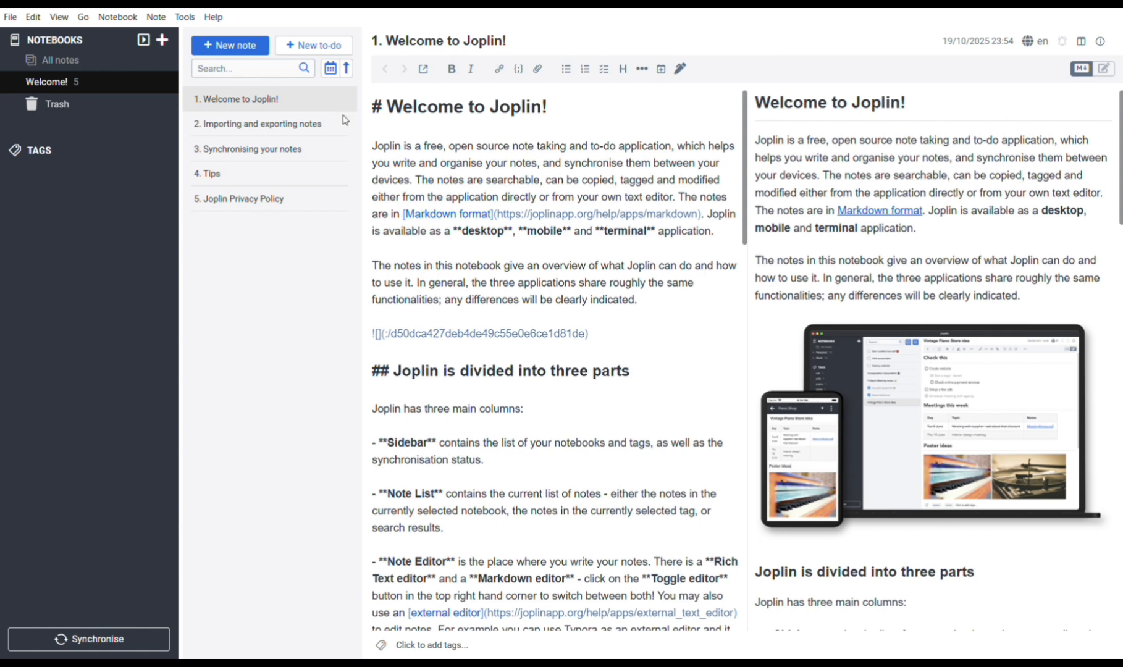
- Read through the Welcome! notebook's notes on importing and exporting, synchronising, tips and the privacy policy
left_click(270, 125)
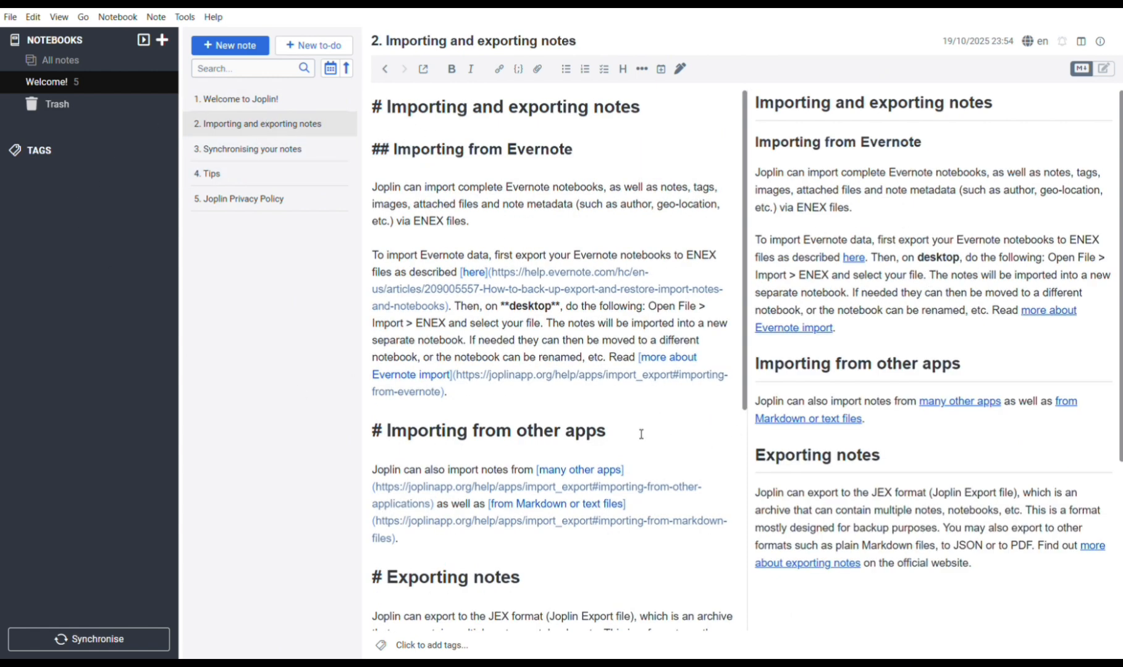
scroll(785, 383, "down", 5)
scroll(786, 380, "up", 5)
left_click(328, 158)
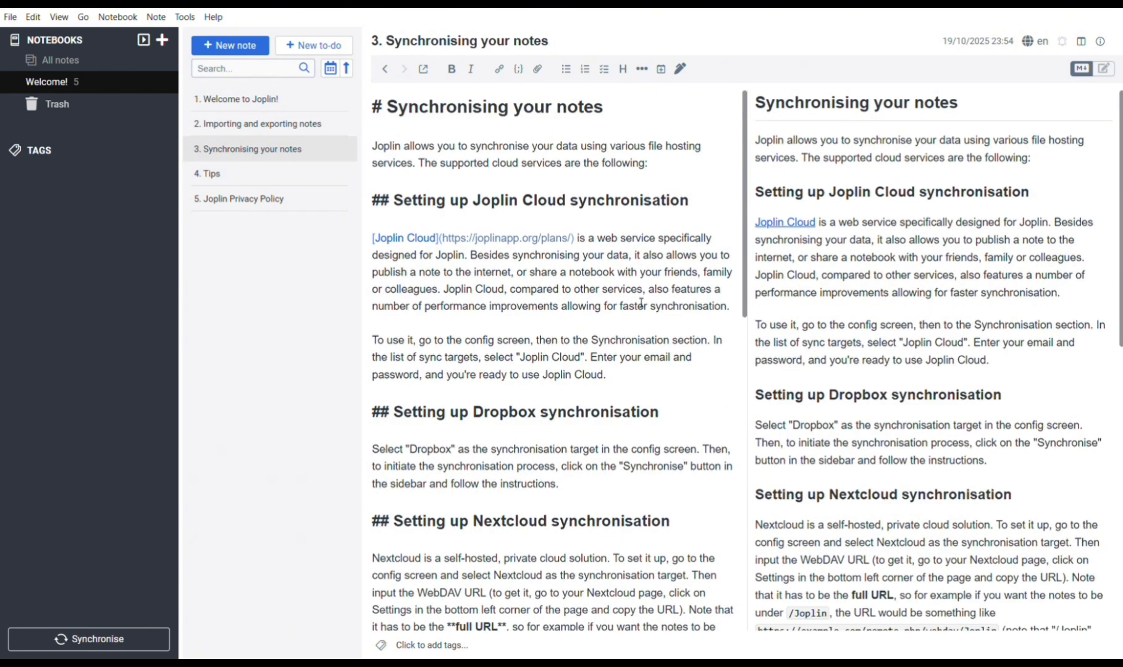
scroll(617, 297, "down", 2)
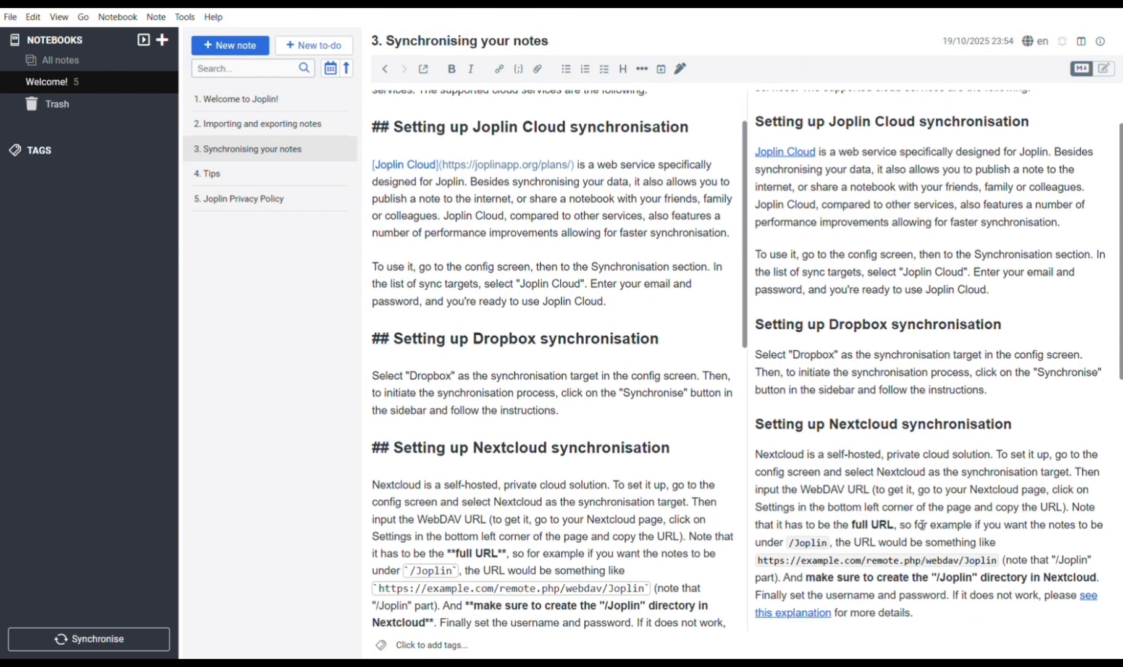
left_click(288, 173)
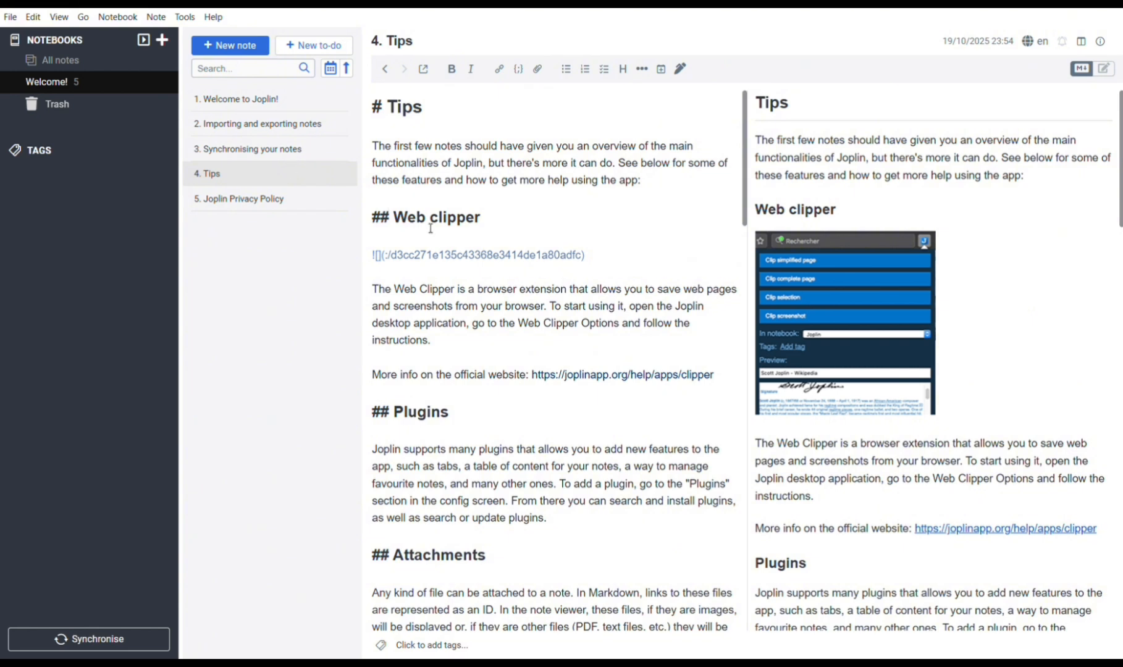
left_click(274, 198)
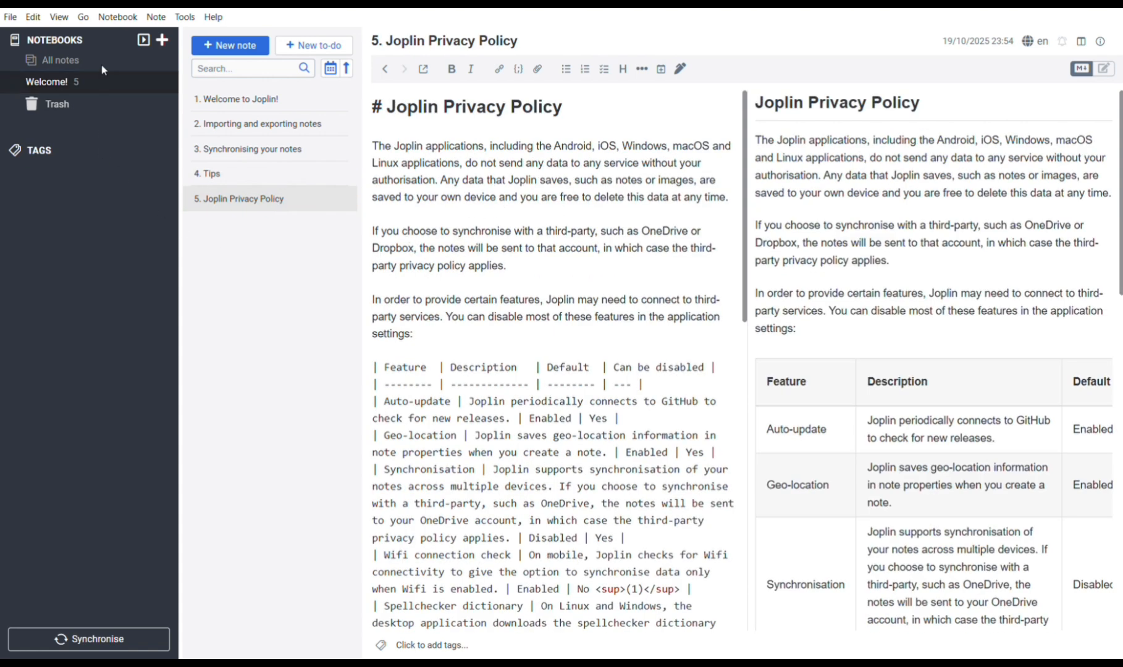
- Create a notebook titled "TO DO LIST" with a grinning face emoji as its icon
left_click(164, 41)
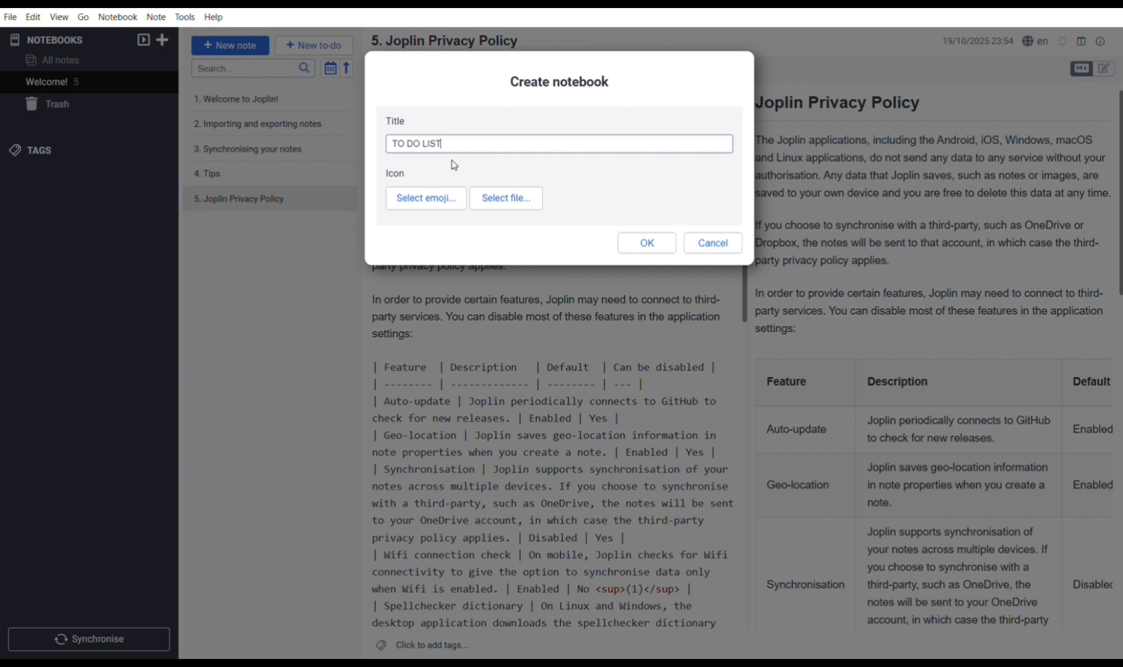
left_click(439, 197)
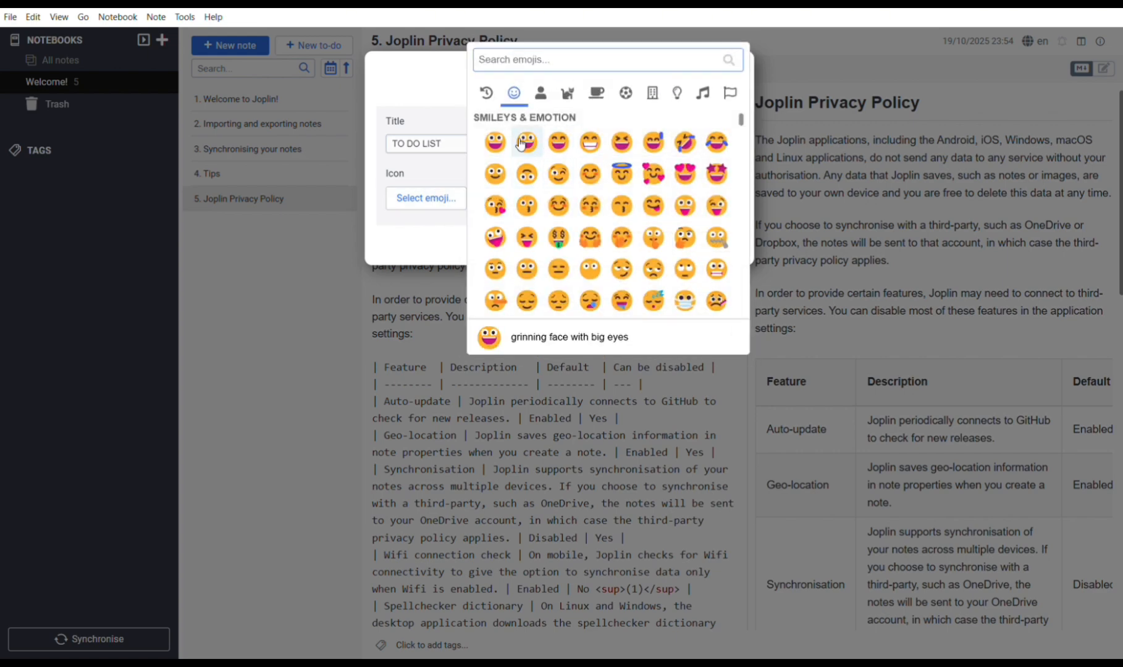
left_click(494, 142)
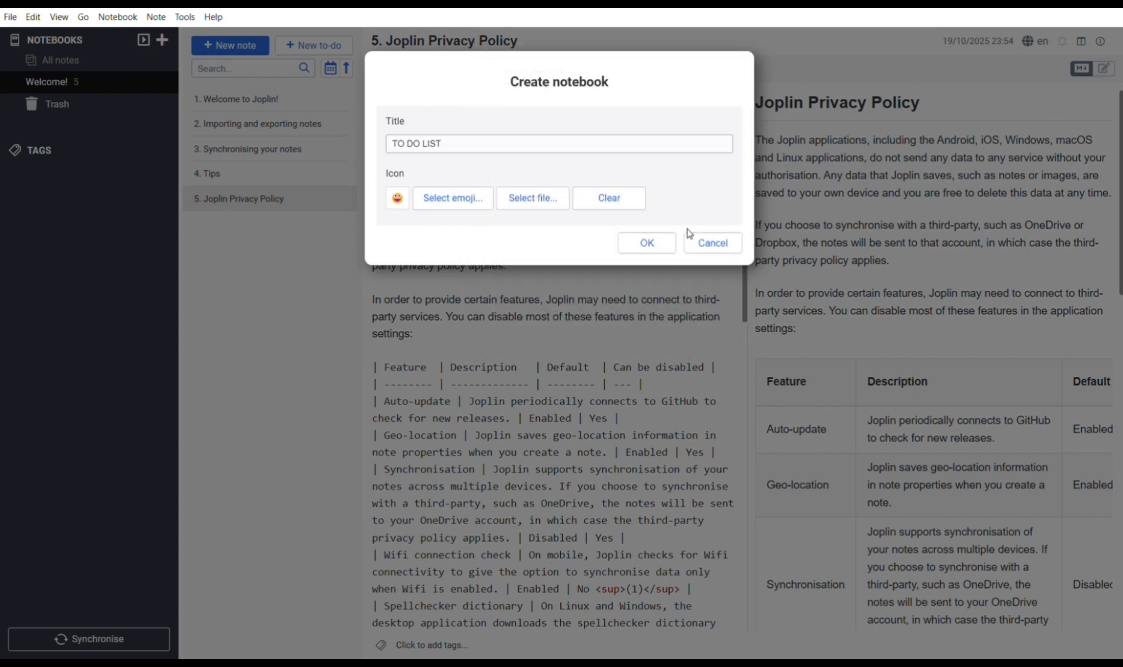
left_click(662, 247)
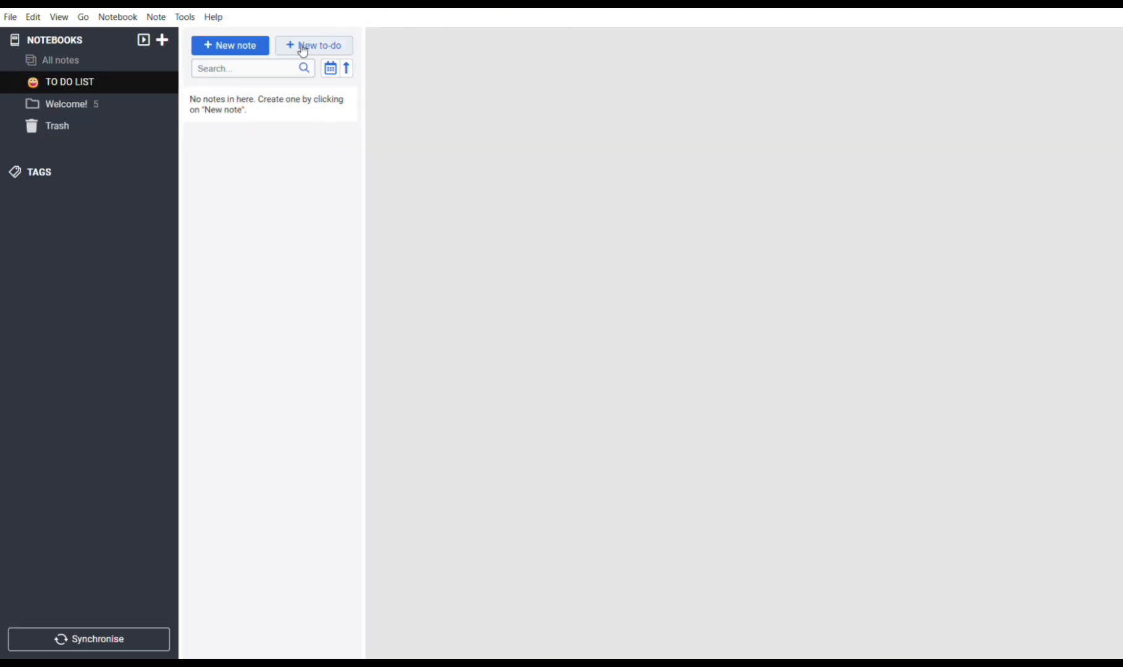
- Create a new note in the TO DO LIST notebook and write "Must Buy" in its body
left_click(239, 46)
left_click(505, 209)
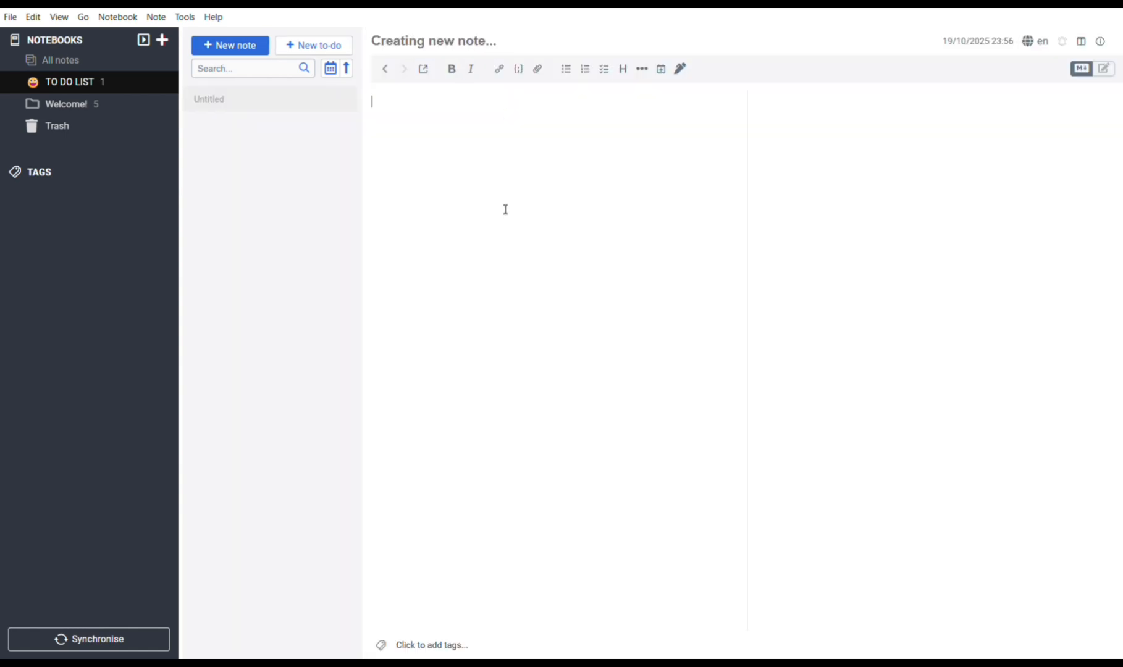
left_click(443, 38)
type("Must")
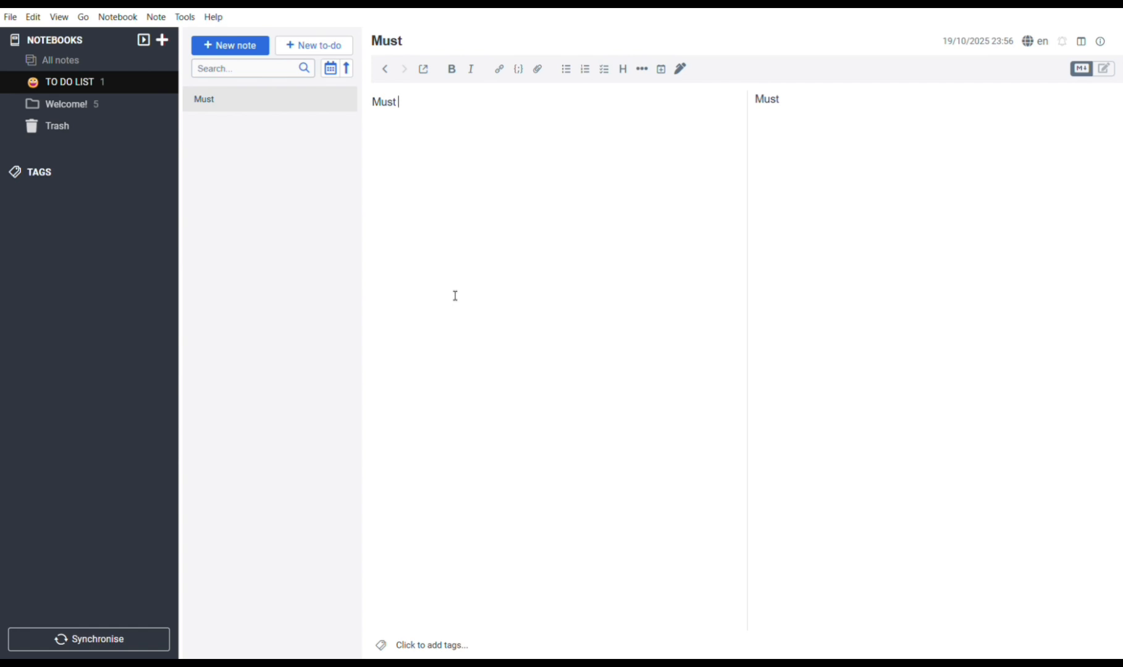
type(" Buy")
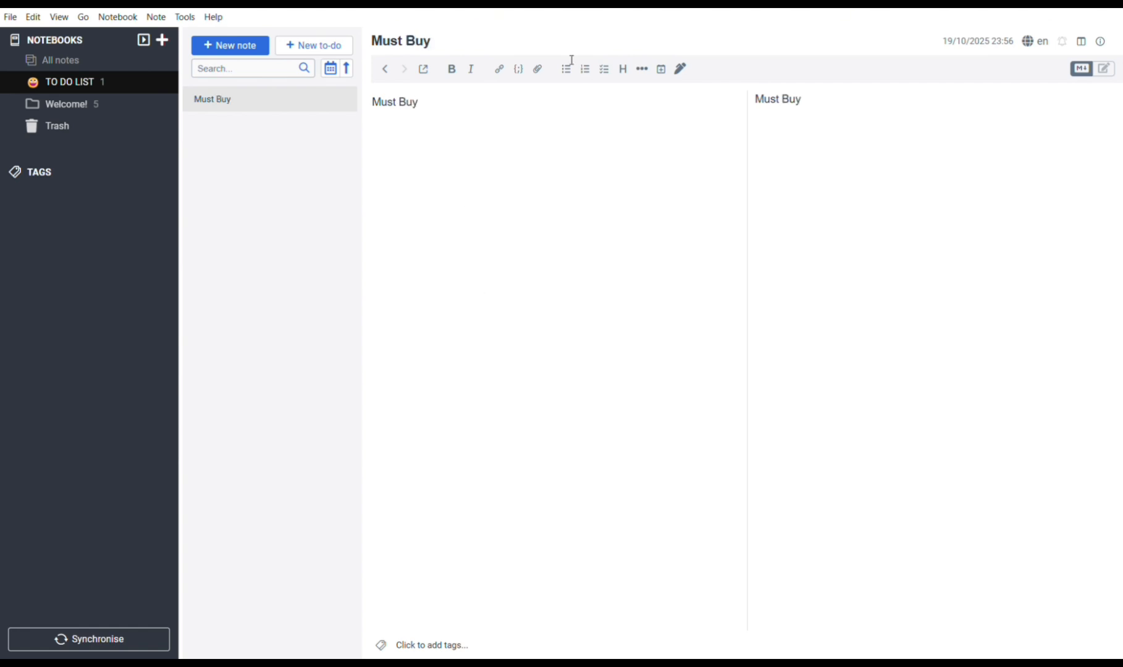
- Add a new line below "Must Buy" and format both lines as headings
key("Return")
left_click_drag(376, 100, 456, 120)
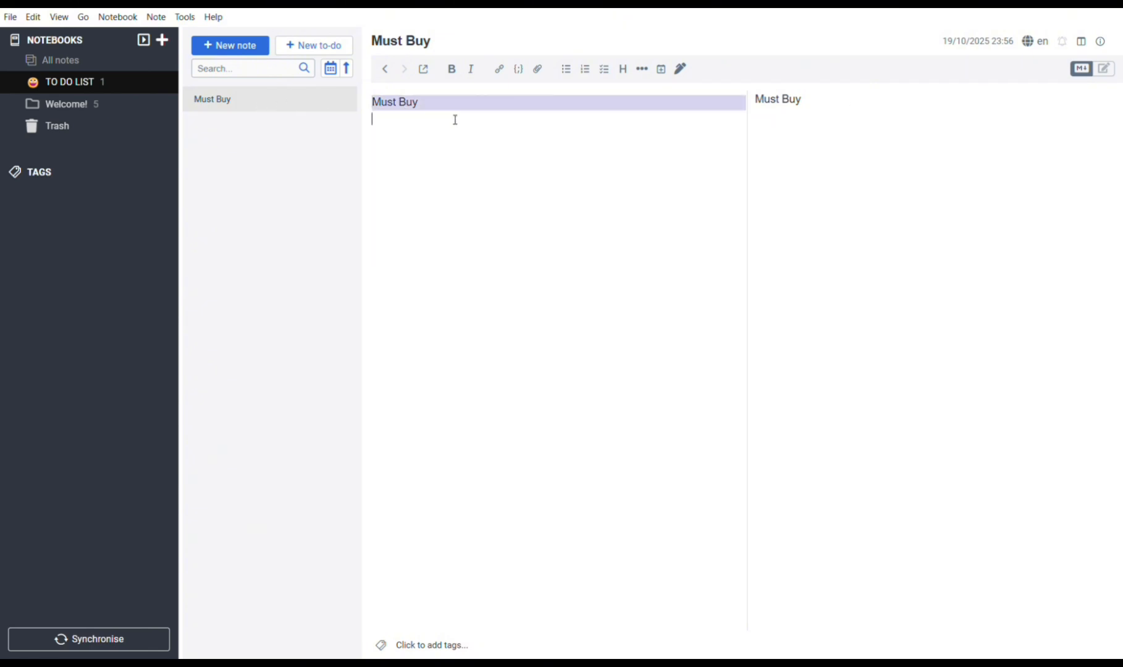
left_click(624, 69)
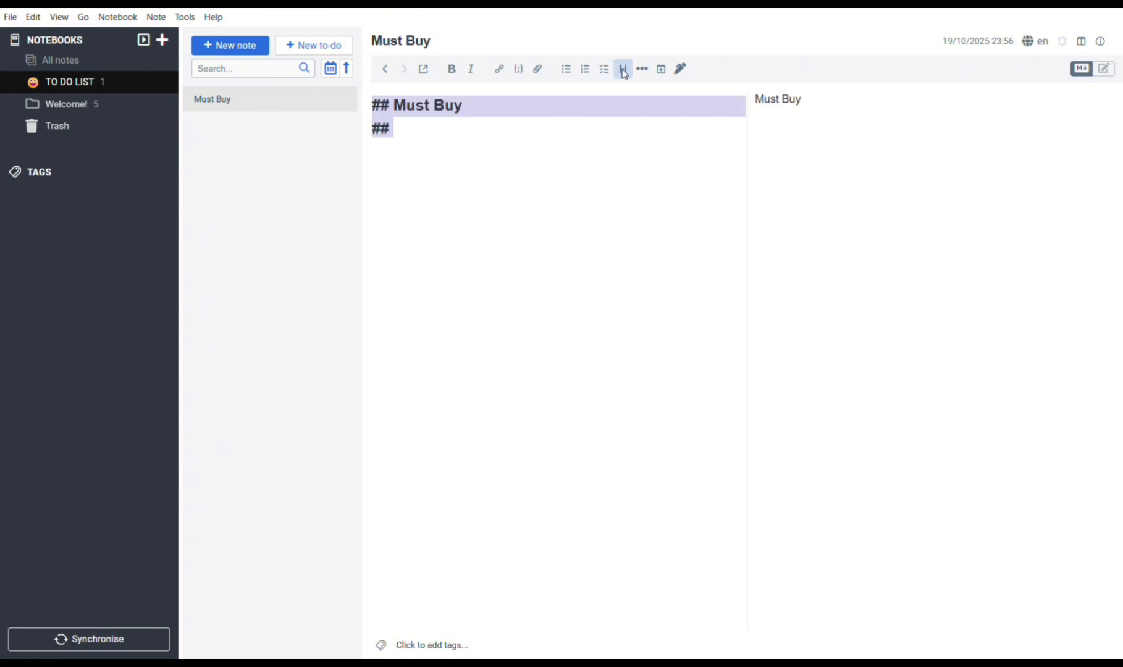
- Remove the empty second heading in the Must Buy note and start a bulleted list with "Chicken" below the title line
left_click(401, 133)
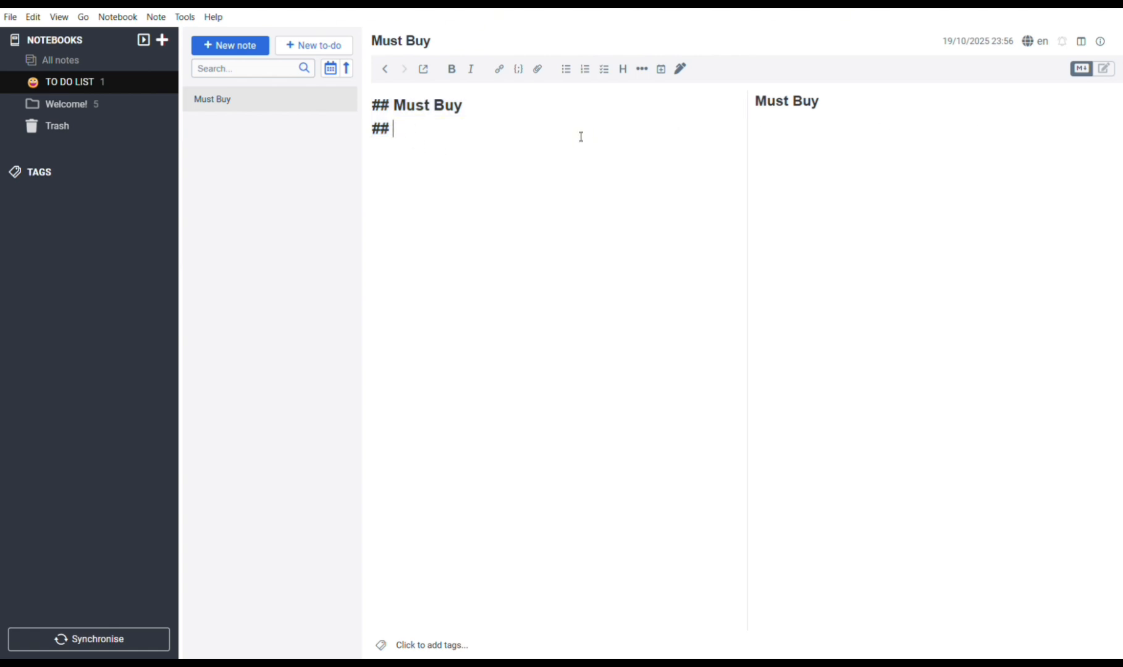
key("BackSpace")
key("BackSpace")
key("BackSpace")
type("hi")
key("BackSpace")
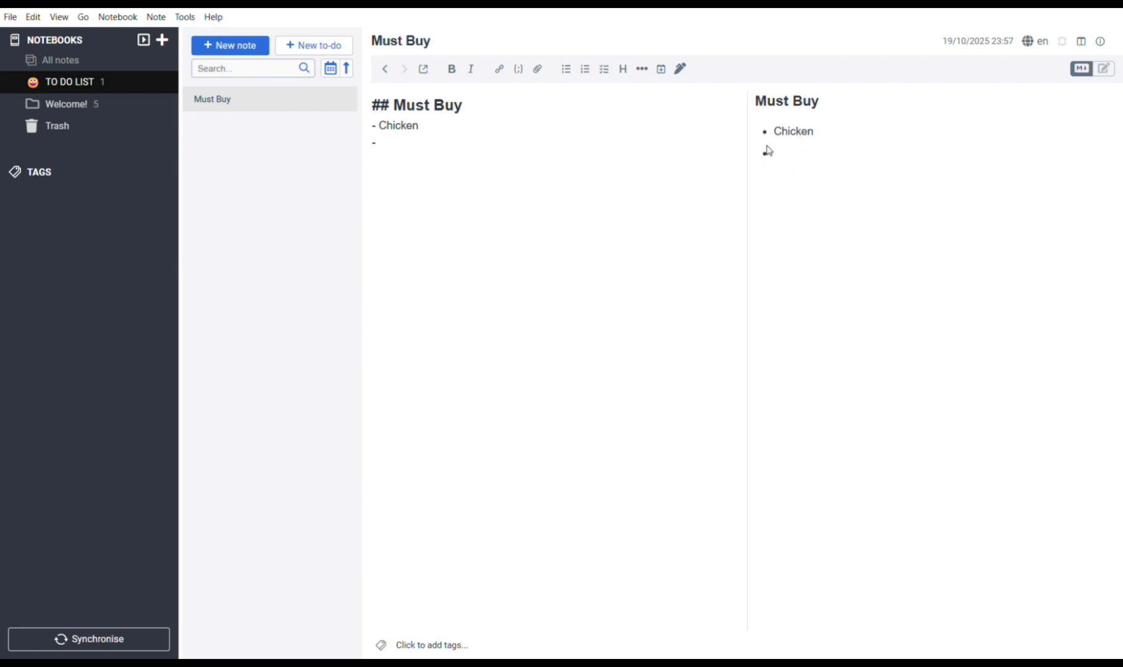
- Add "Beef" and "Eggs" as further items of the bulleted list
type("Beef4")
key("BackSpace")
type("Ehi")
key("BackSpace")
type("ggs")
- Make the list items Chicken and Beef bold
left_click_drag(378, 126, 426, 128)
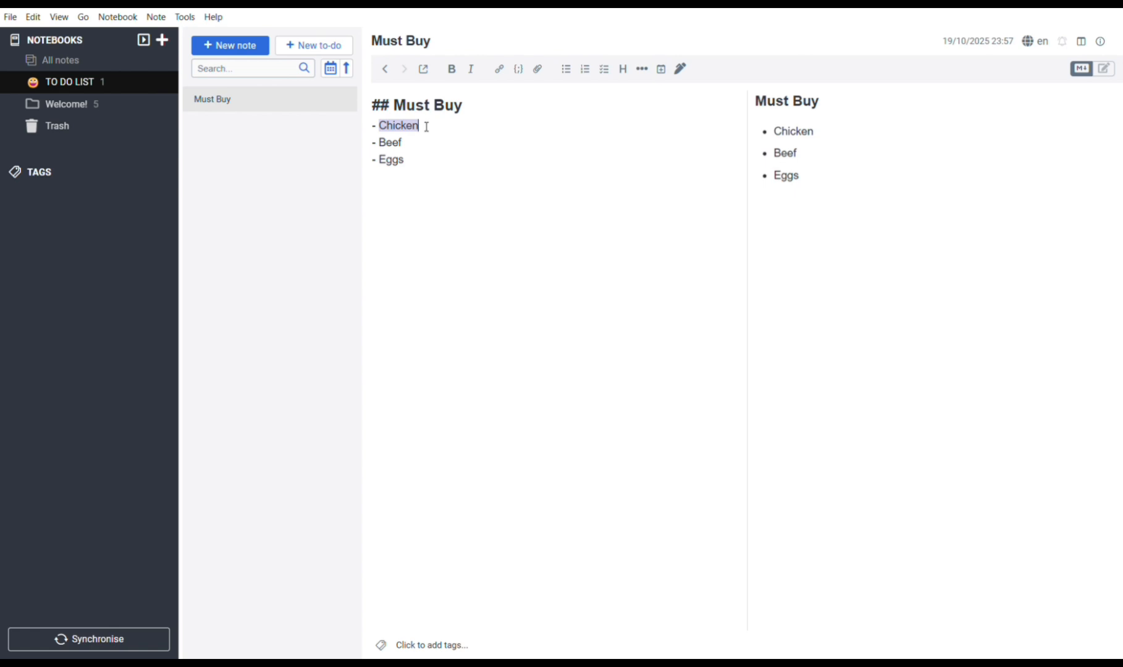
left_click(460, 78)
left_click(481, 144)
key("Left")
key("Left")
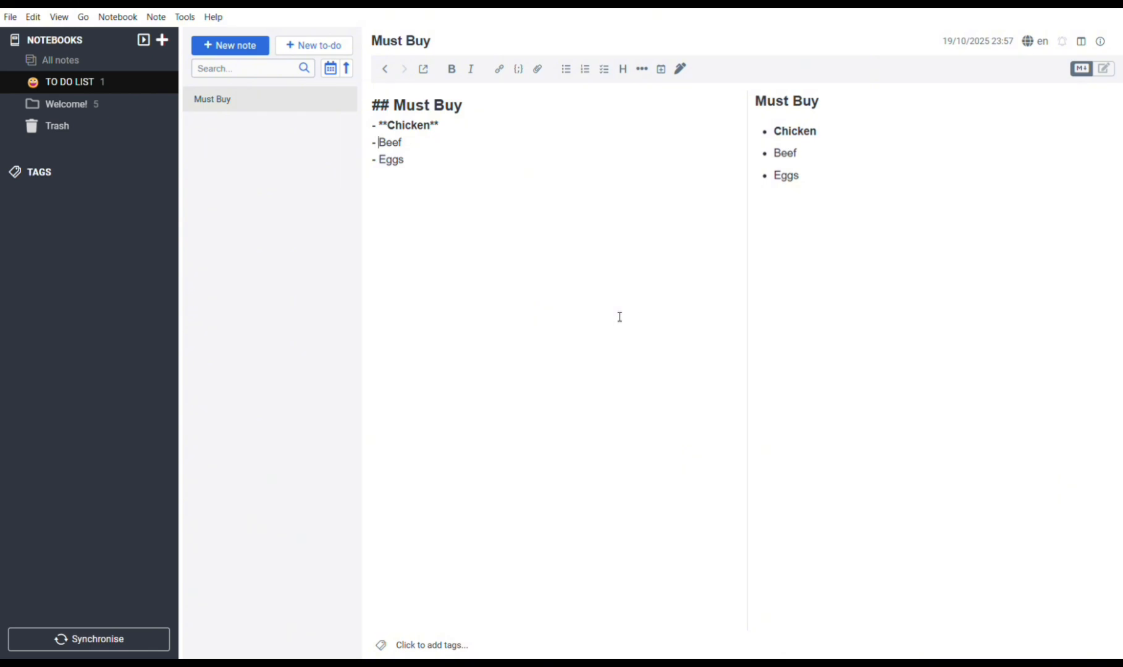
type("**Beef**")
- Try italicizing Eggs with underscore markers and remove the underscores again
type("_")
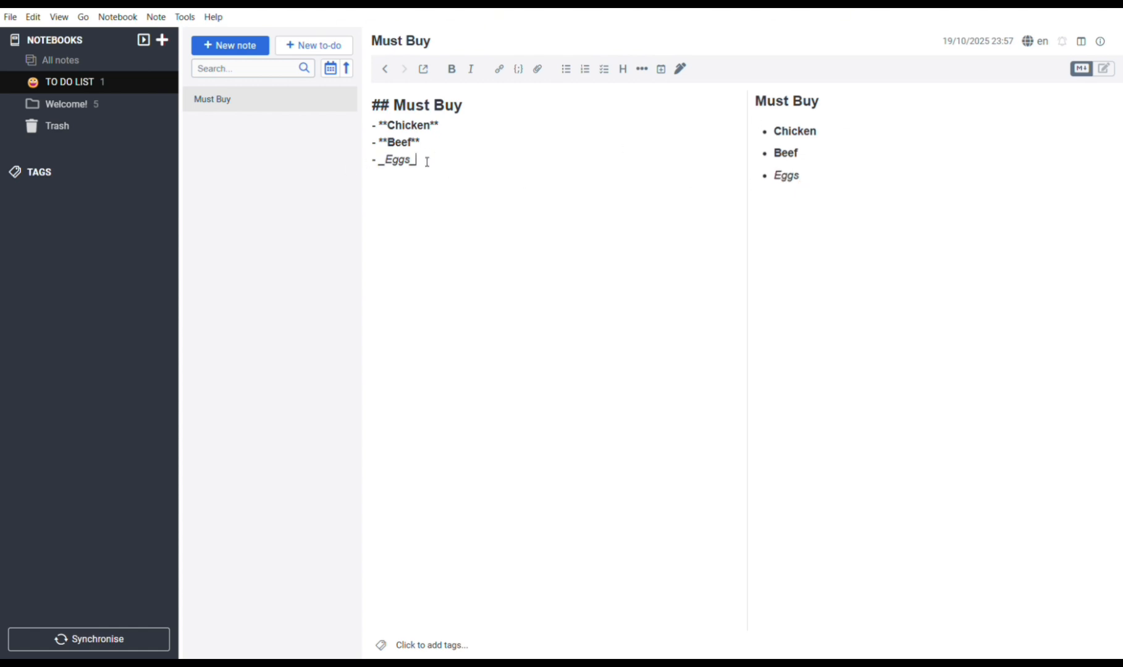
key("BackSpace")
key("Left")
key("Left")
key("Left")
key("Left")
key("BackSpace")
- Format the list item Eggs as italic with the editor's Italic command
left_click_drag(414, 172, 383, 171)
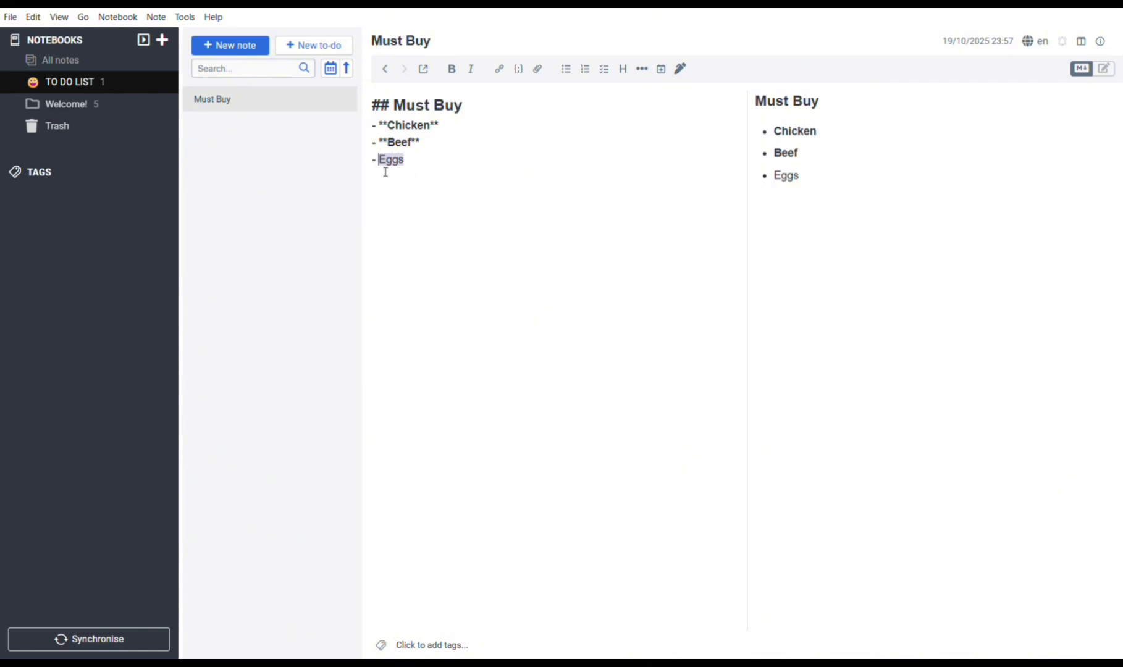
left_click(474, 75)
left_click(446, 174)
type("Visit this website for m")
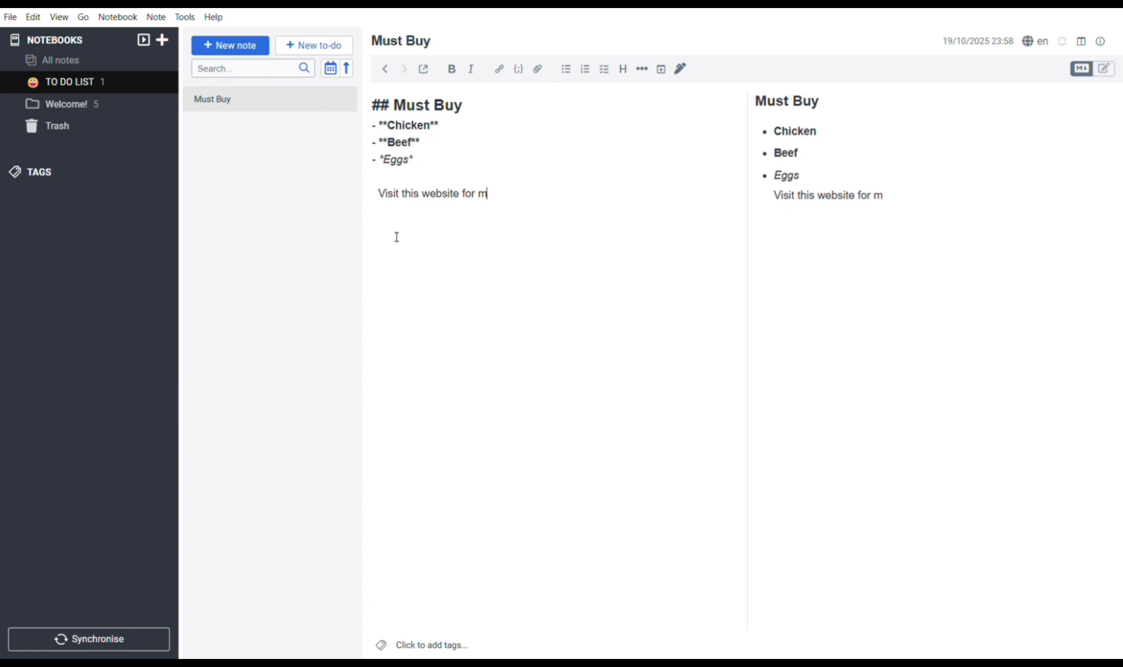
key("BackSpace")
type("Tips: ")
type("Goog")
type("l")
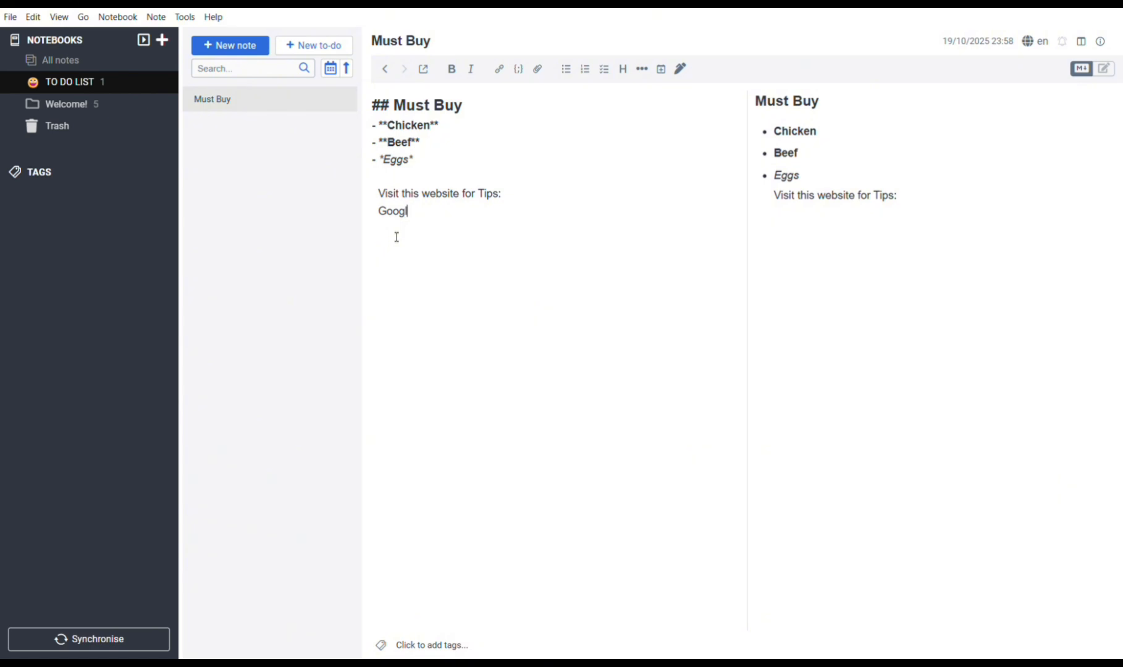
type("e.com")
key("Return")
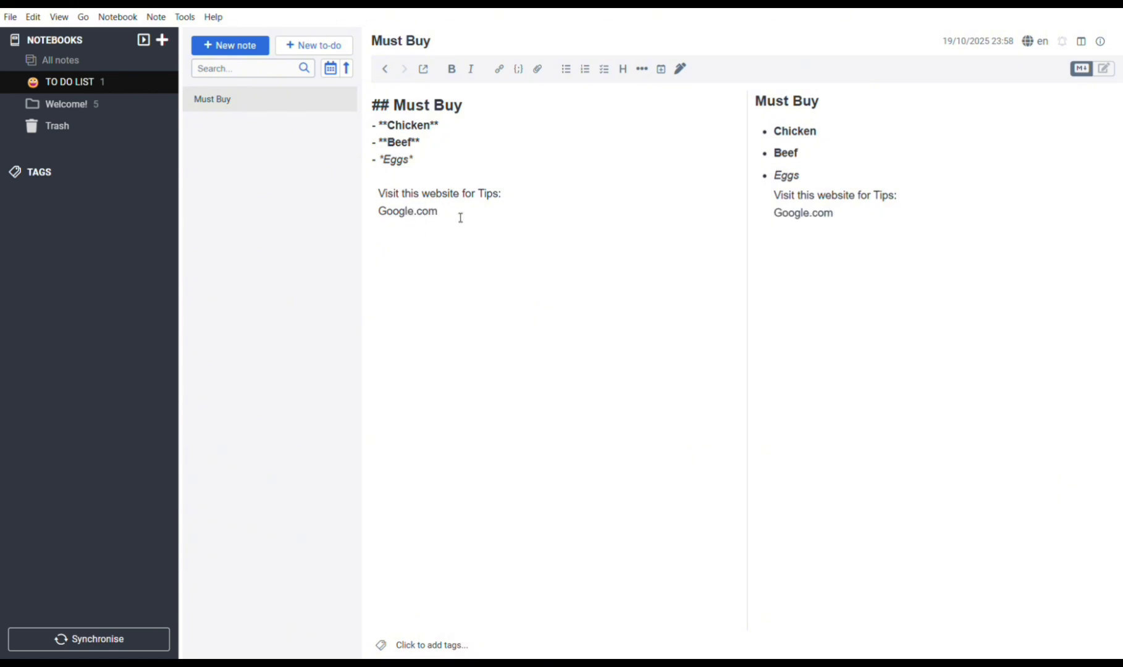
left_click(381, 222)
type("www.")
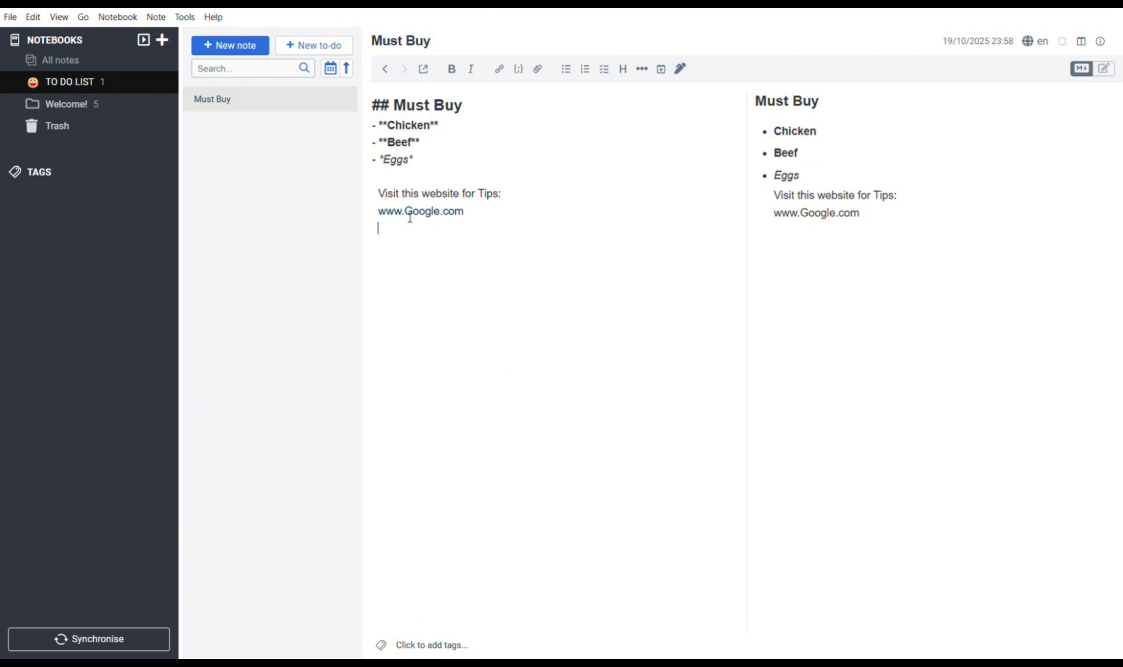
- Start external editing of the note and attach the image 519c1dc7b98dd4031dd9ecdbf7c35367.jpg below the website address
left_click(424, 69)
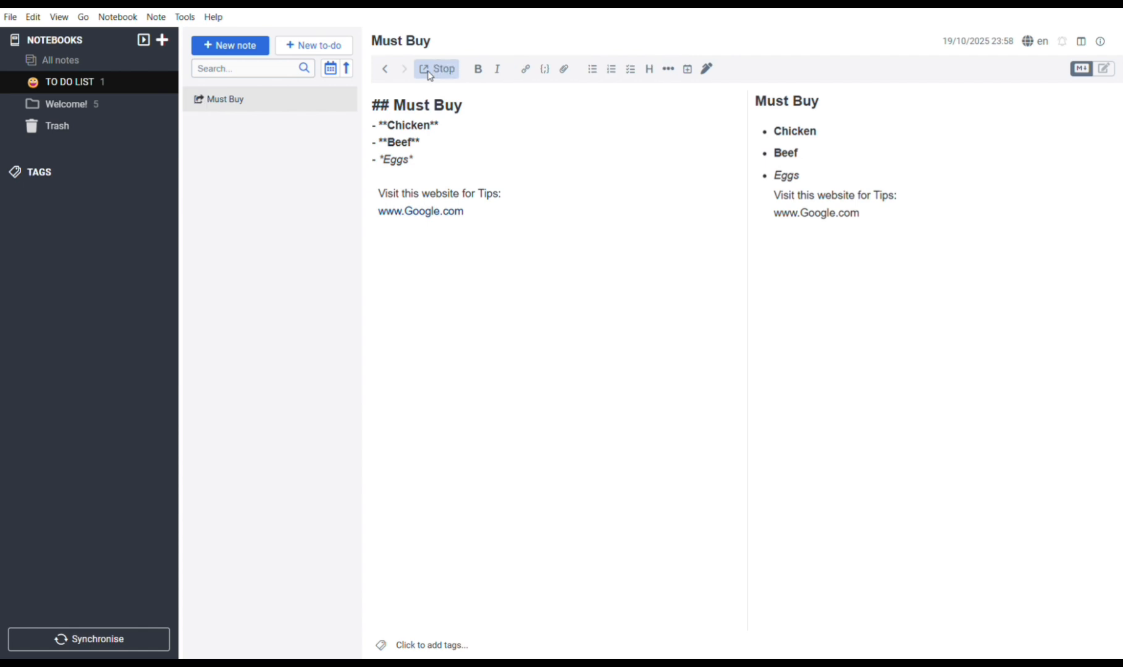
left_click(490, 539)
left_click(561, 77)
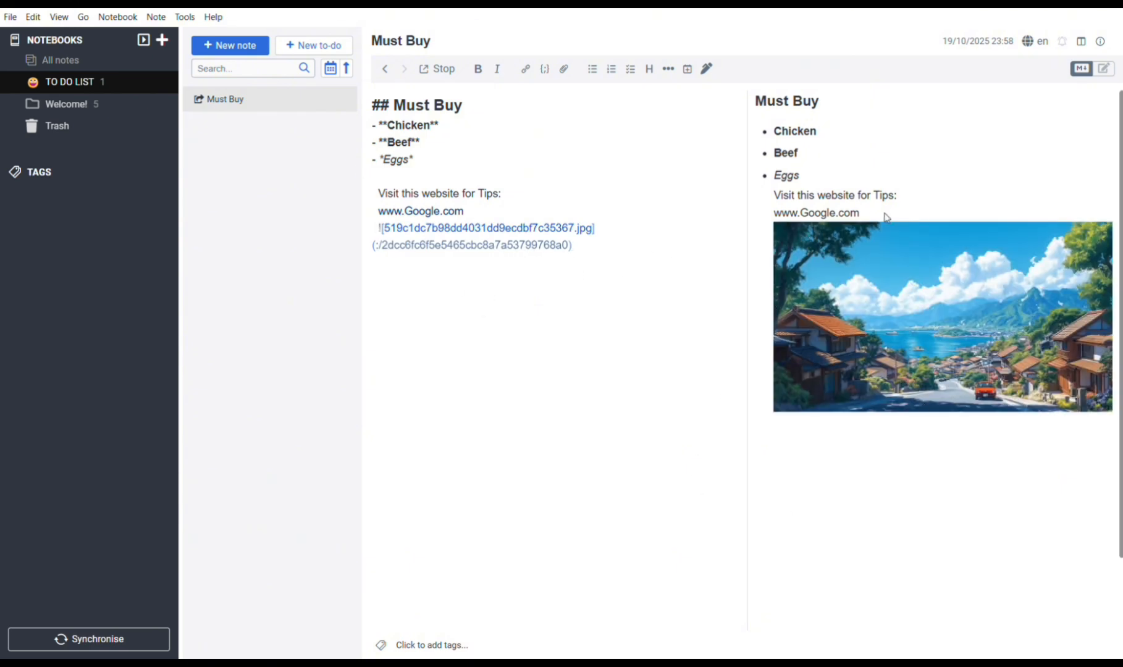
left_click(559, 433)
- Sort the note list by creation date and try reversing the sort order
triple_click(444, 41)
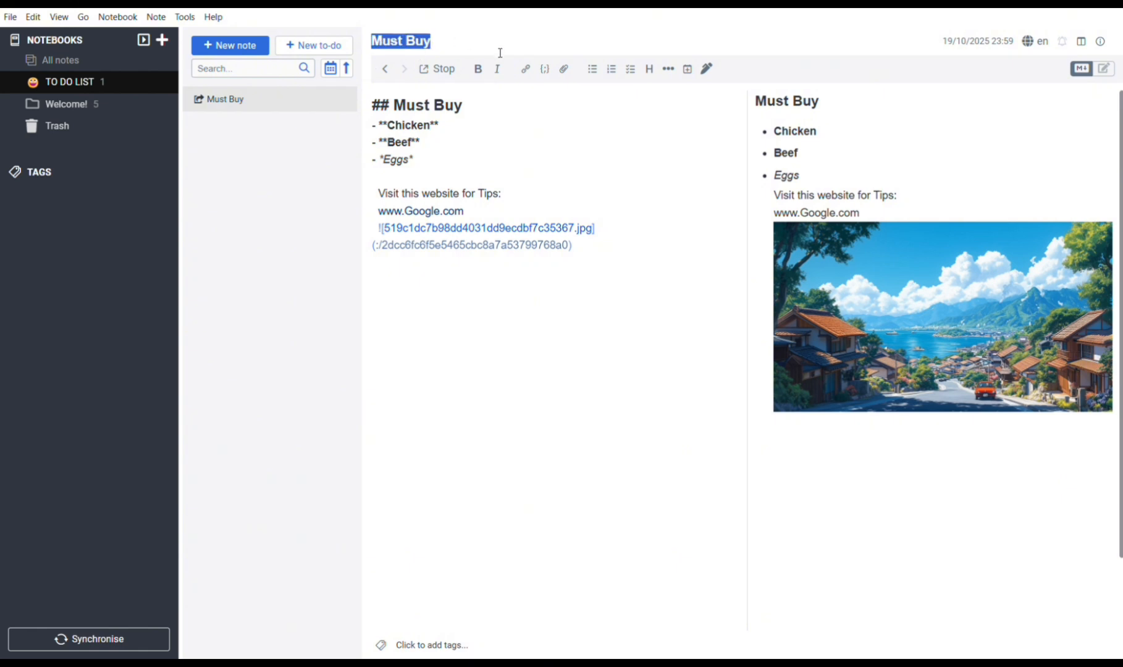
left_click(635, 344)
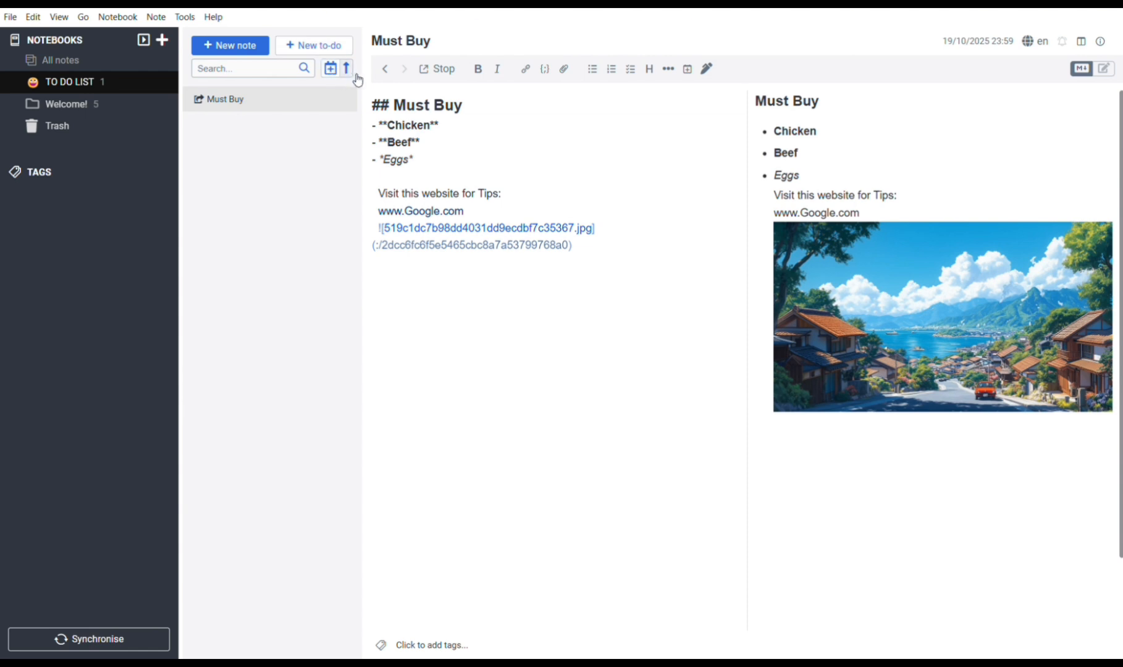
left_click(348, 69)
- Search the notes for "egg" and return to the Must Buy note
left_click(252, 70)
type("g")
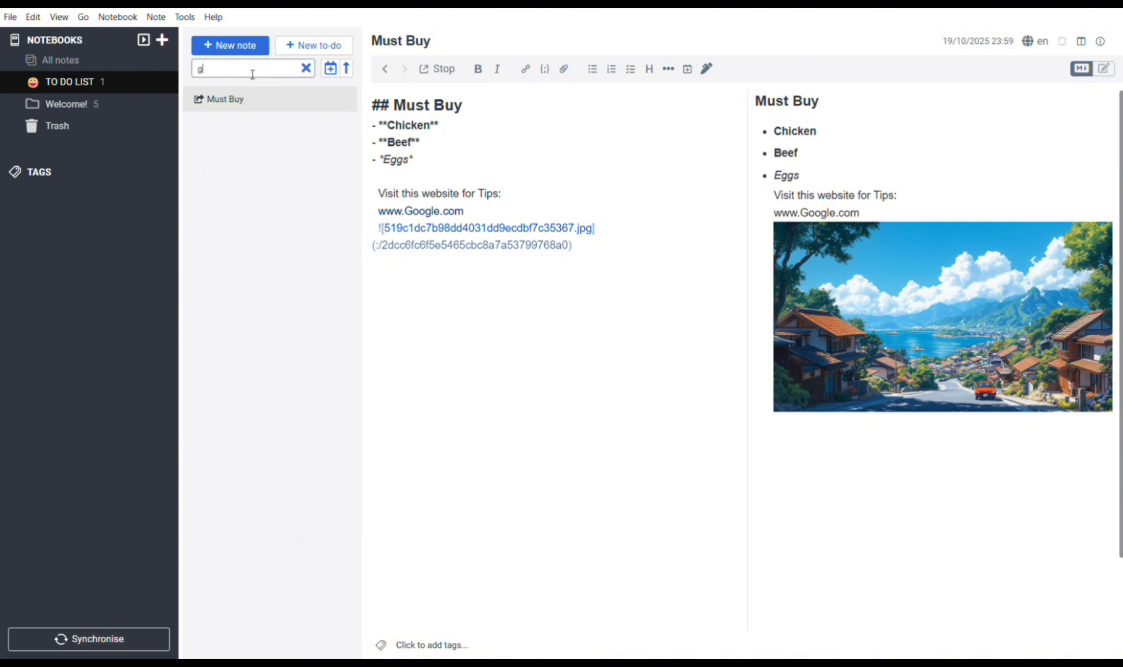
type("ym")
key("BackSpace")
key("BackSpace")
key("BackSpace")
type("egg")
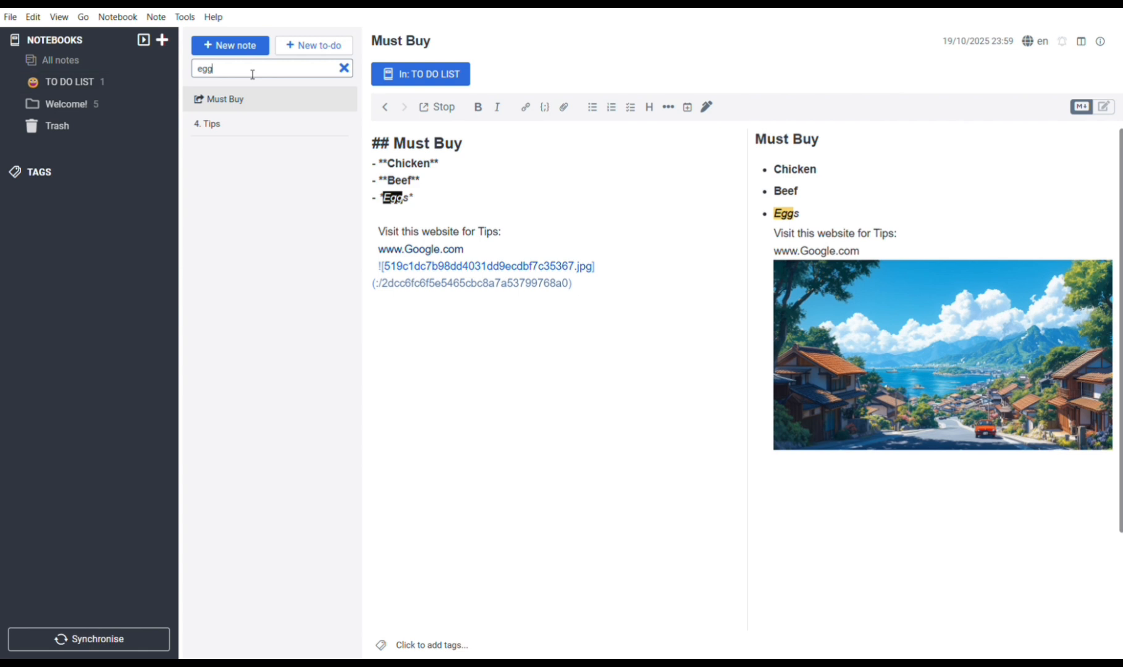
key("Escape")
left_click(508, 284)
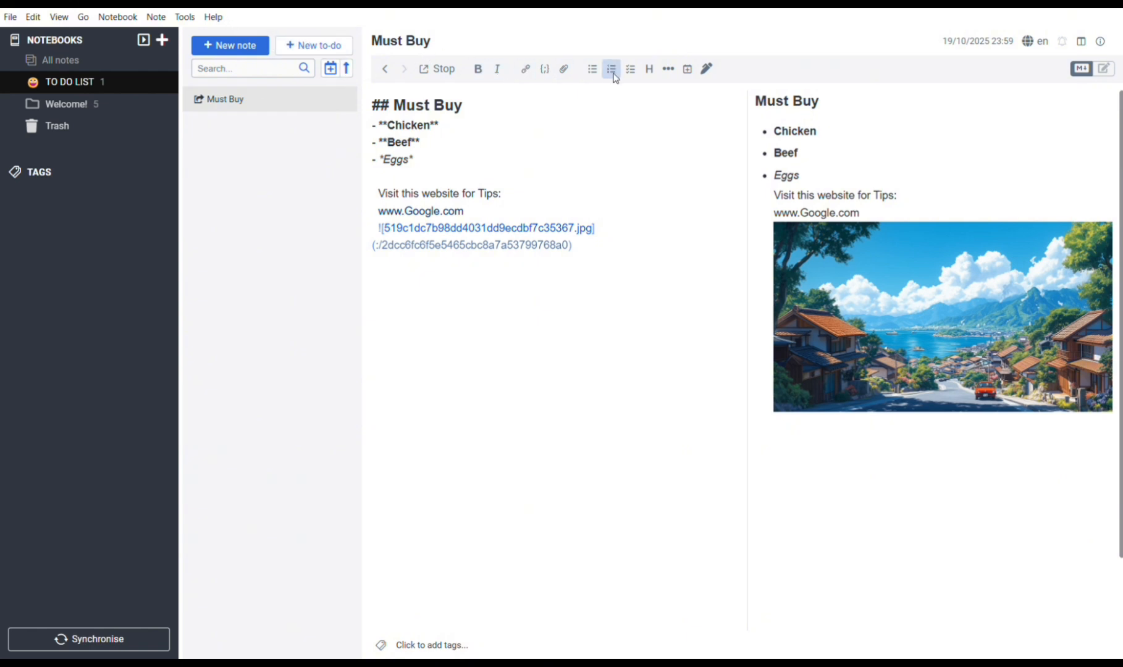
- Start a new freehand drawing and sketch a looping orange line across the canvas
left_click(705, 70)
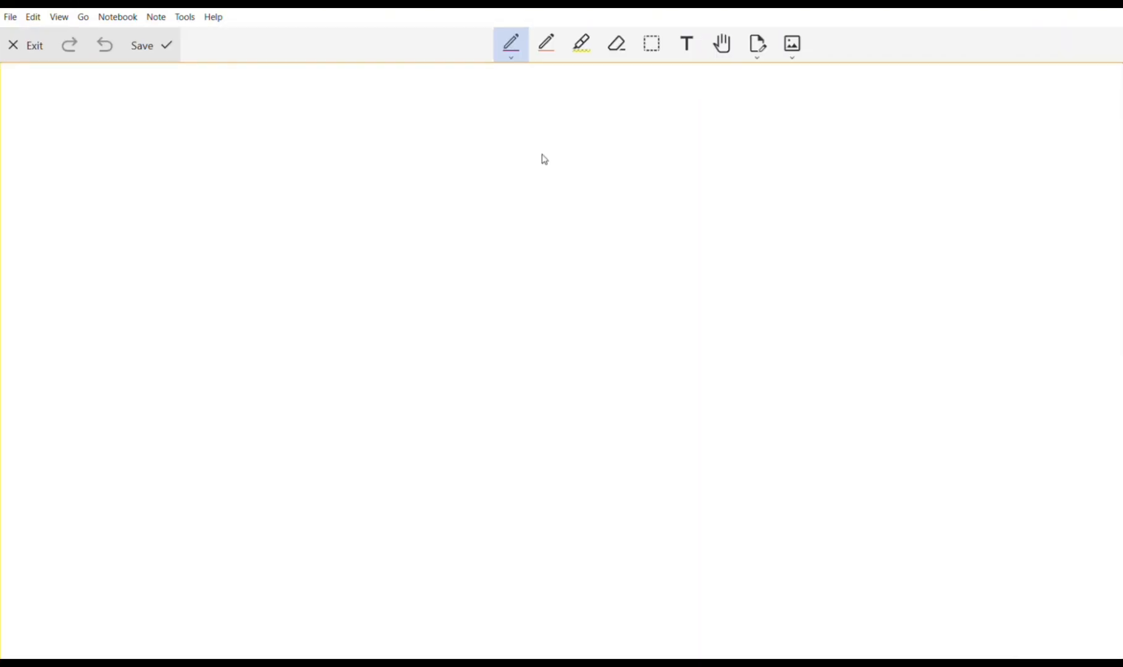
left_click(556, 59)
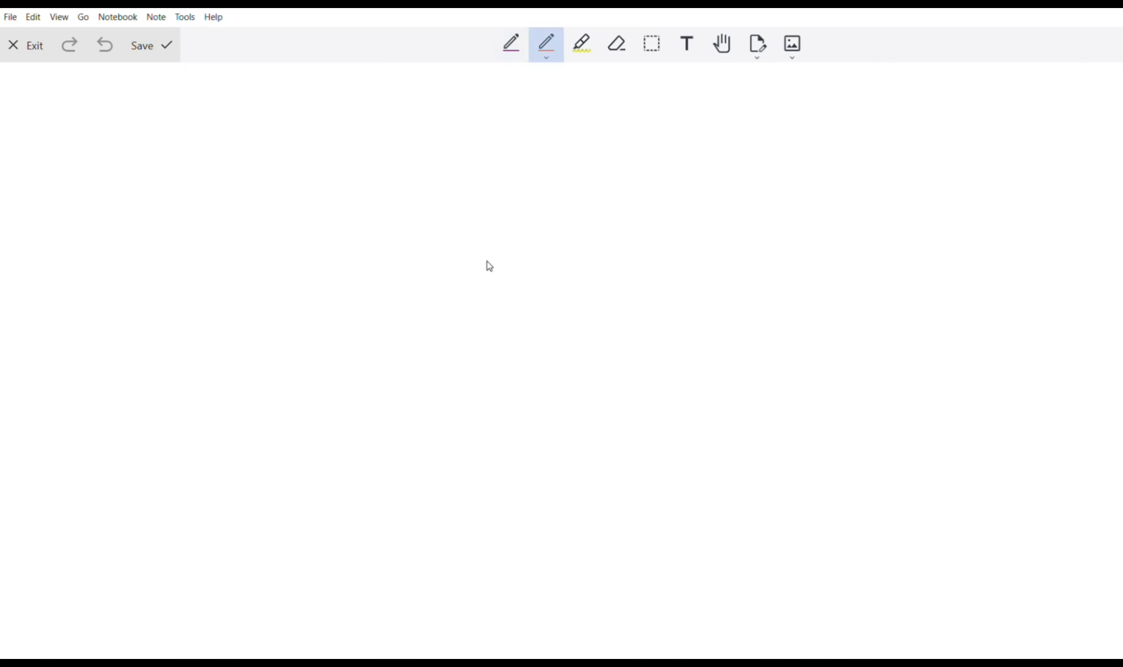
mouse_move(361, 312)
left_mouse_down()
mouse_move(371, 361)
mouse_move(803, 414)
left_mouse_up()
left_click_drag(691, 354, 790, 364)
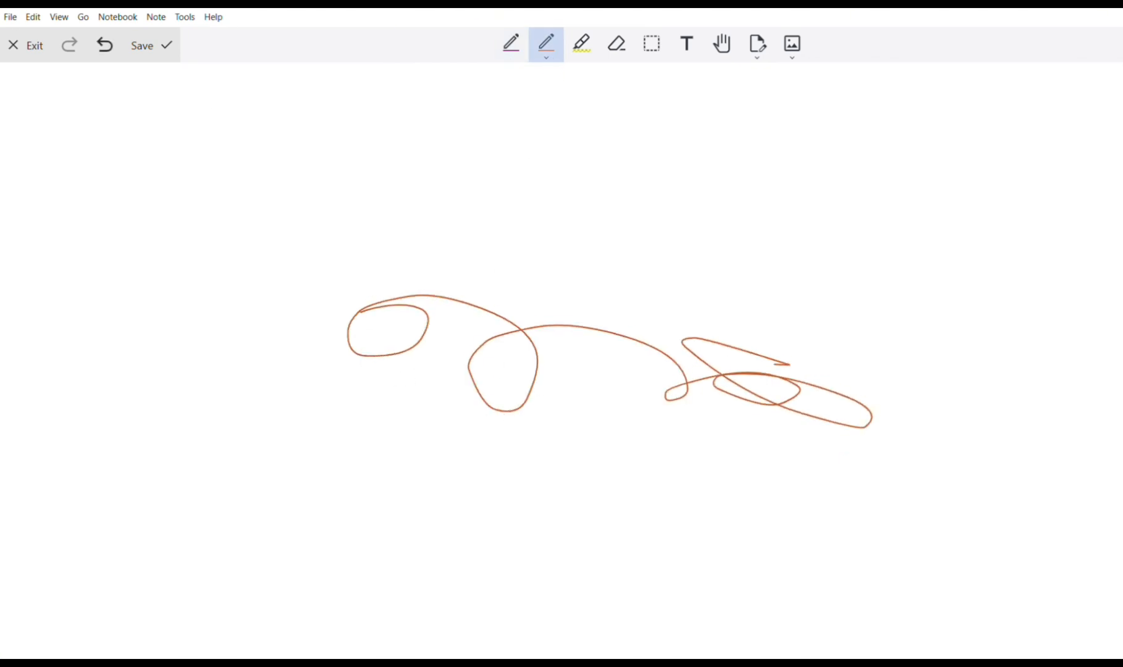
- Try the drawing editor's text, pan, page and image tools, and exit while discarding the drawing
left_click(700, 45)
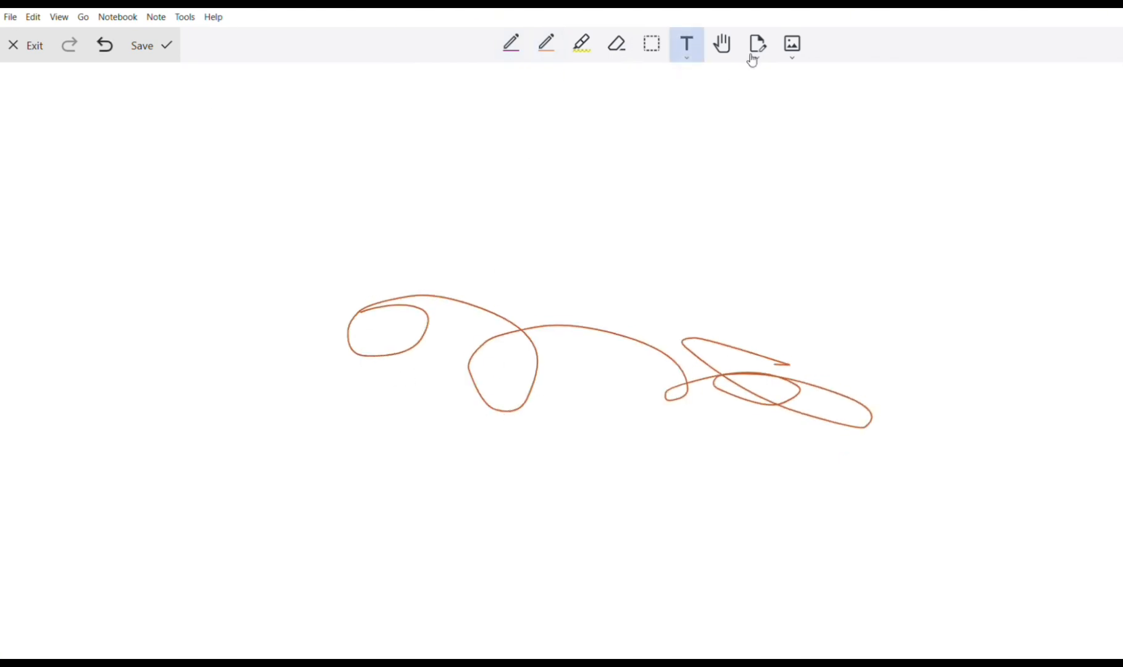
left_click(723, 48)
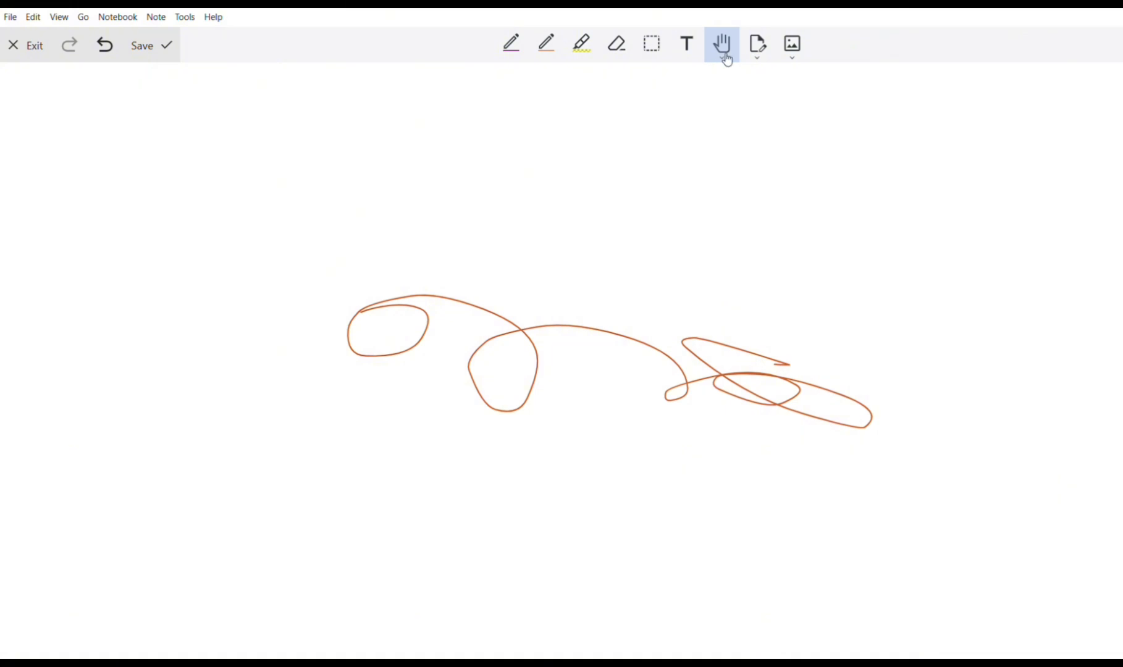
left_click(757, 55)
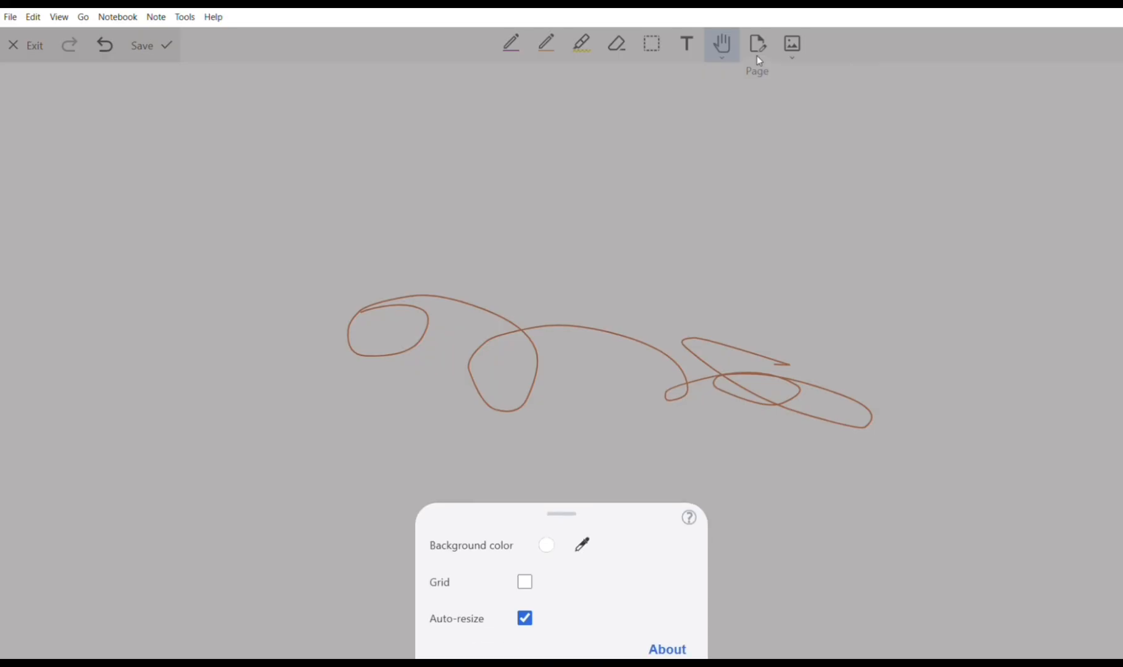
left_click(756, 55)
left_click(793, 48)
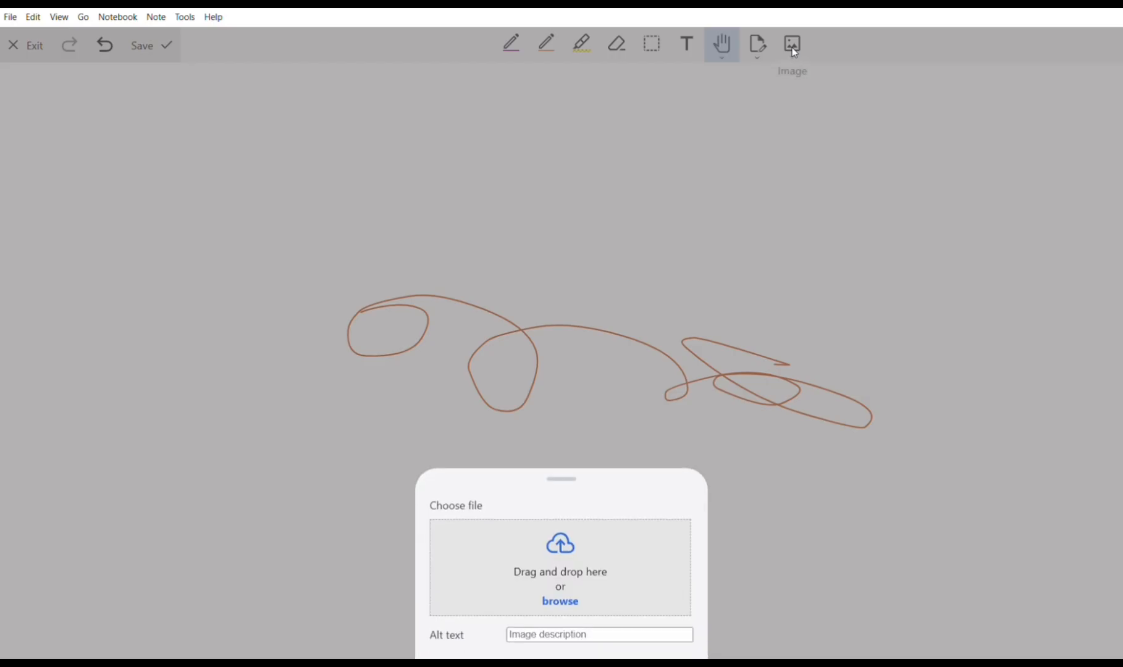
left_click(593, 82)
left_click(25, 47)
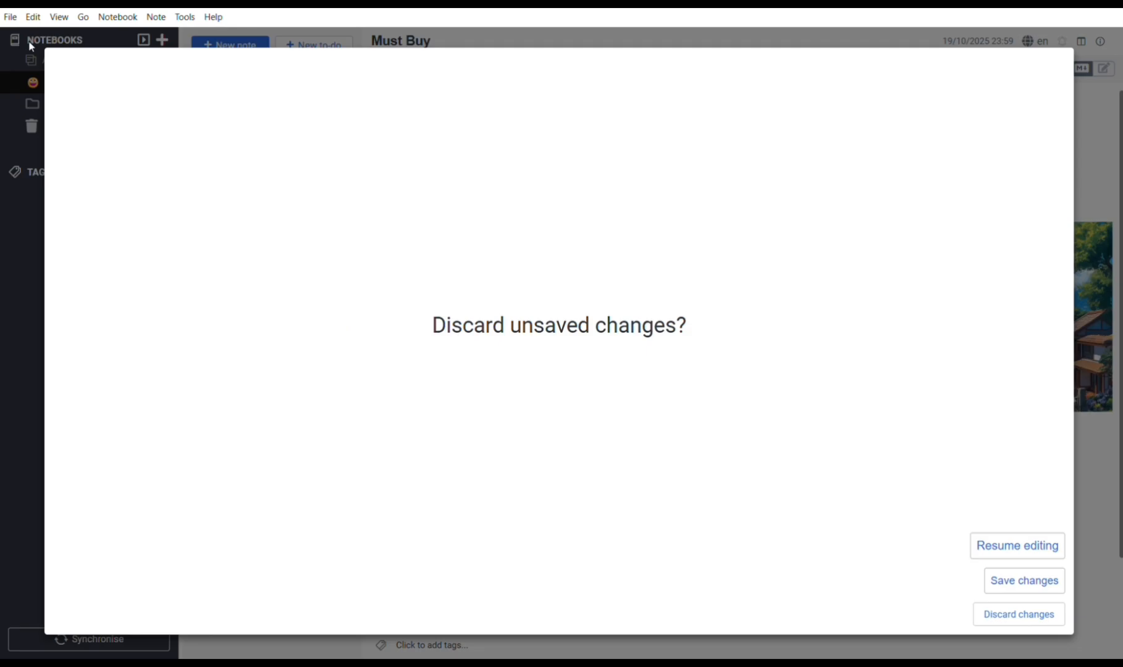
left_click(1033, 614)
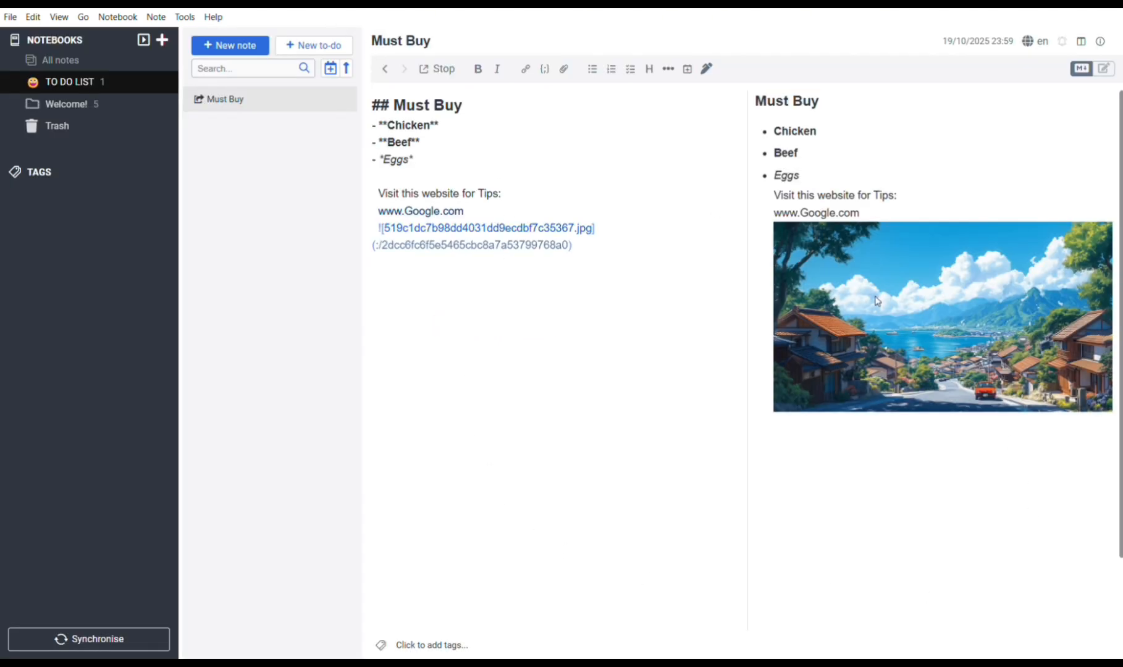
- Try the code formatting in the Must Buy note and undo it
left_click(546, 70)
key("ctrl+z")
- Add the tag "needs" to the Must Buy note
left_click(386, 645)
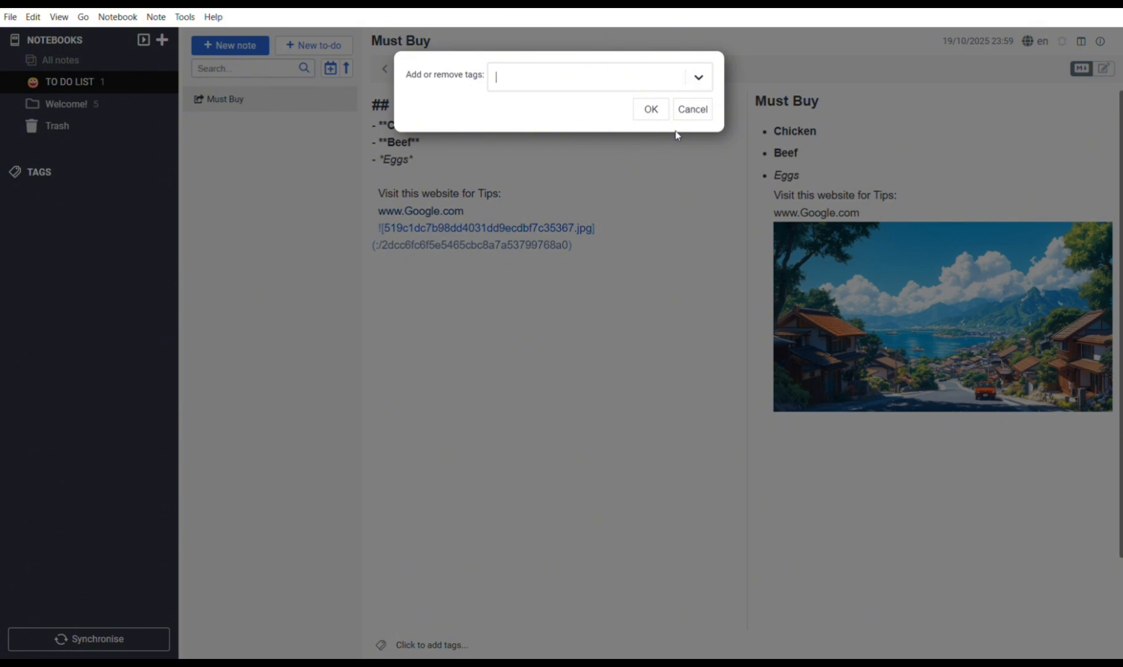
type("needs")
key("Return")
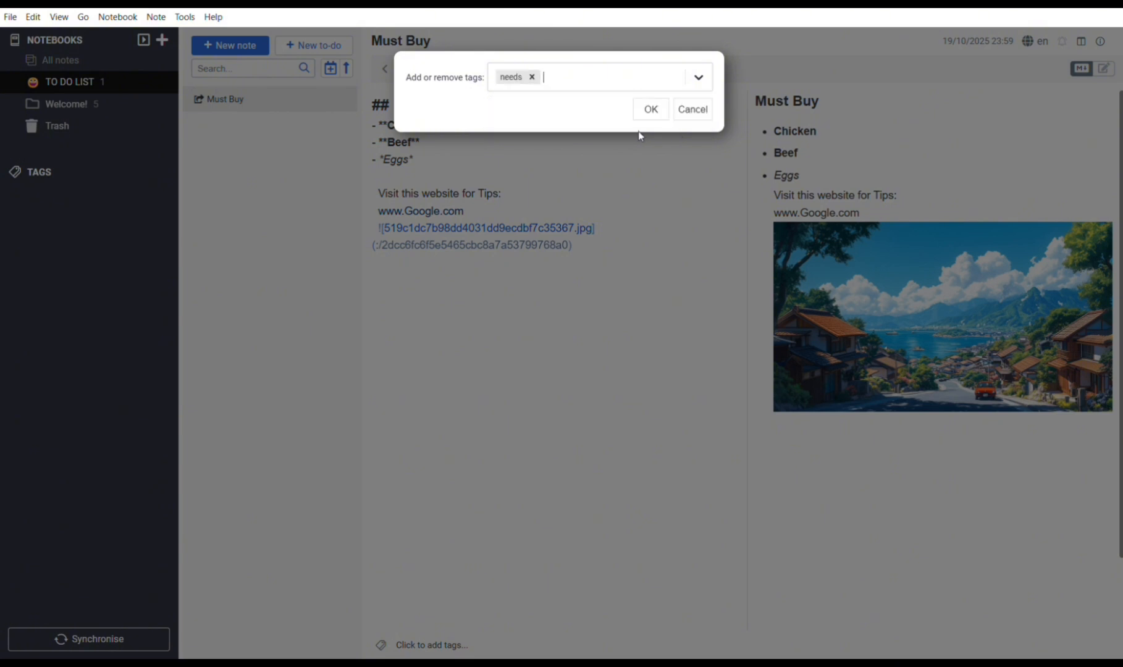
left_click(649, 112)
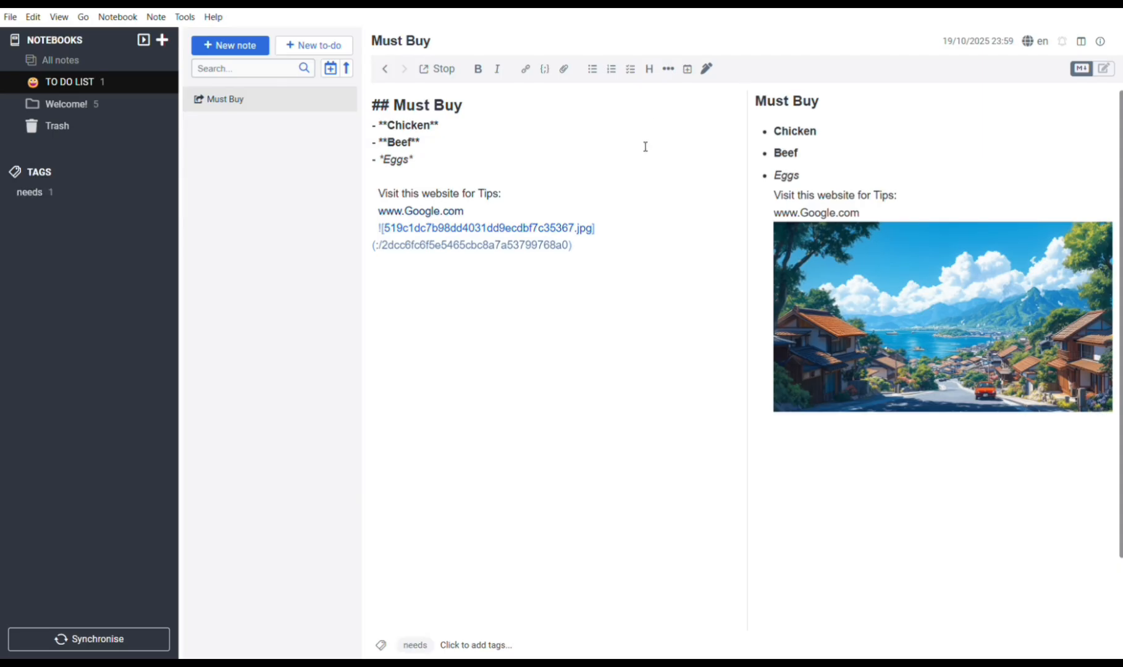
- Add a second tag, "grocery", to the Must Buy note
left_click(466, 648)
type("g")
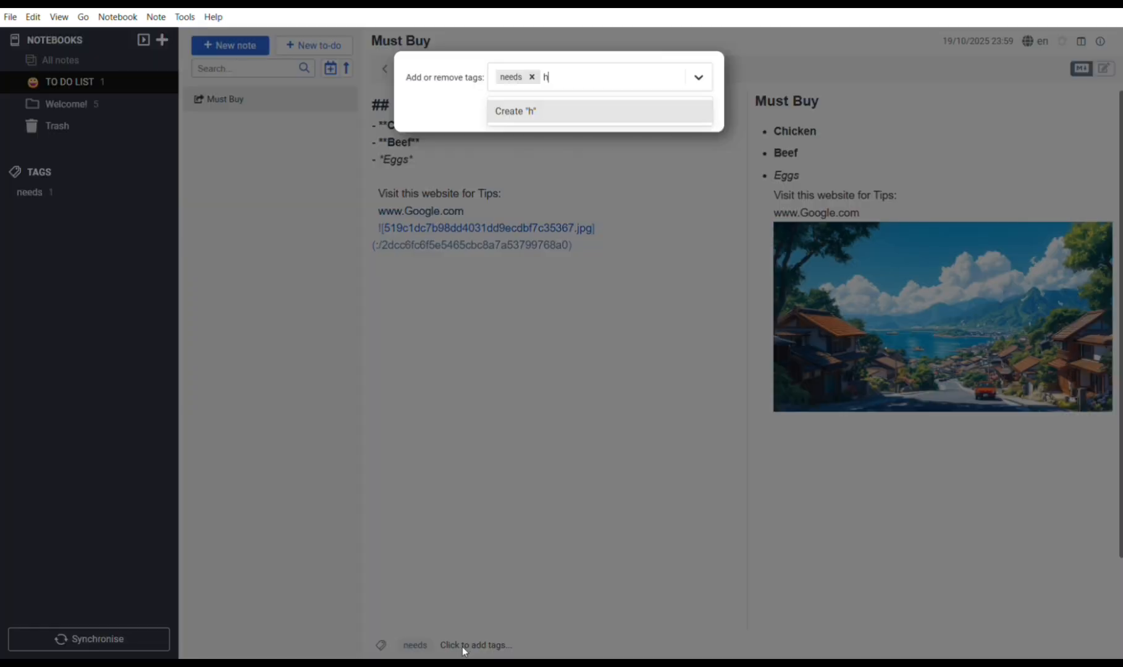
key("BackSpace")
type("grocery")
key("Return")
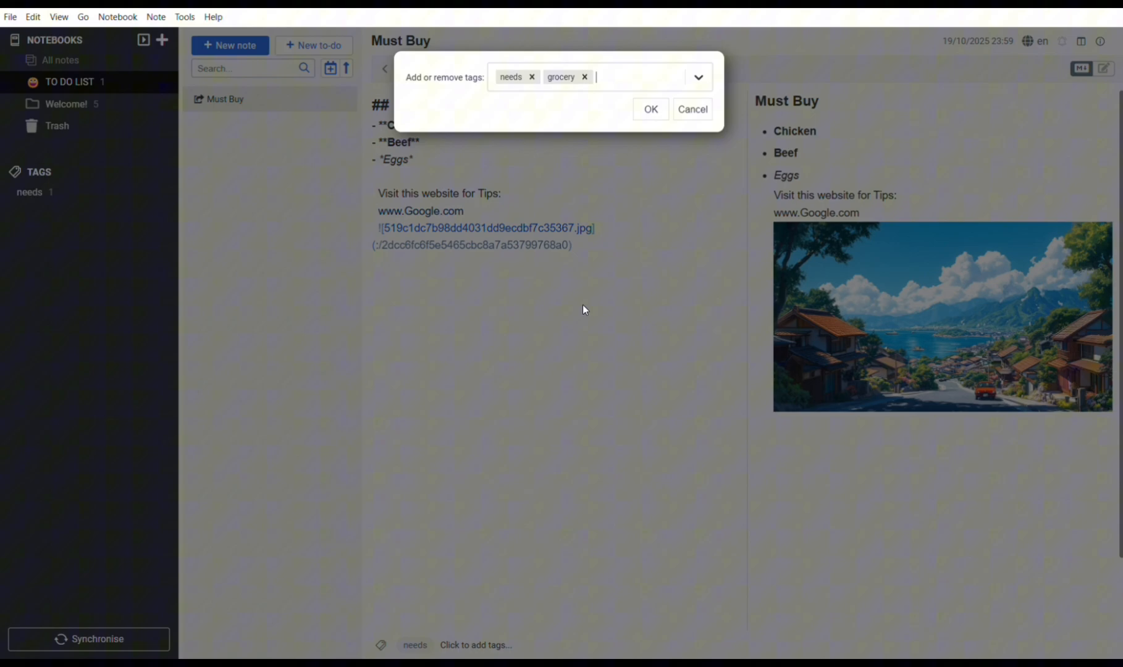
left_click(647, 112)
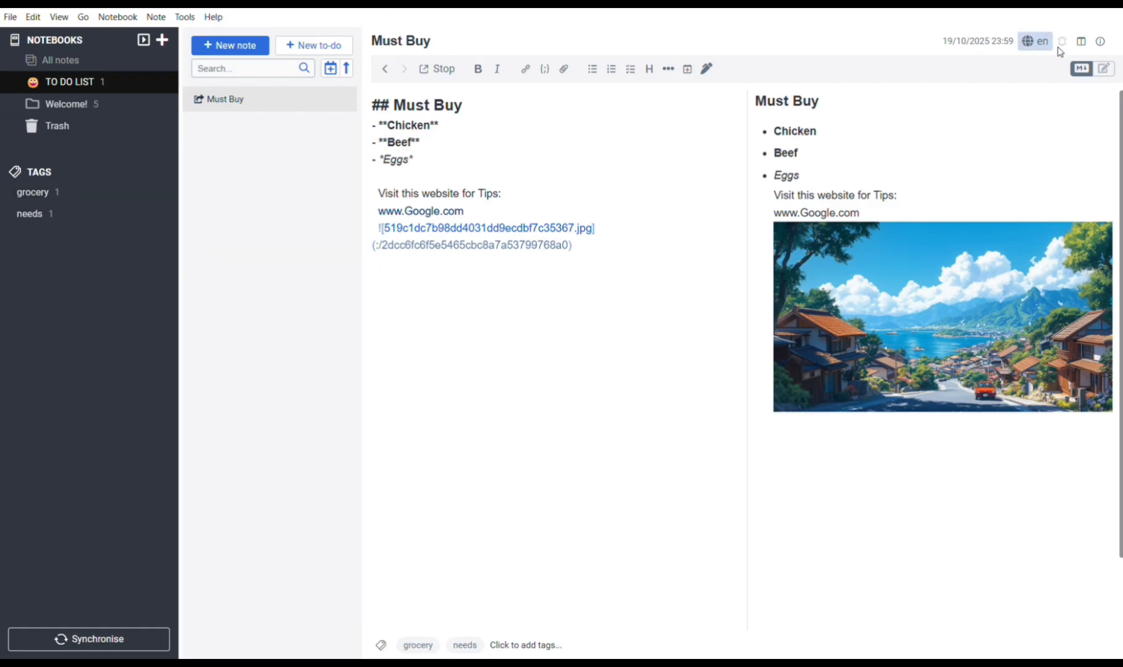
- View the Must Buy note in the Rich Text editor and switch back to the Markdown editor
left_click(1110, 72)
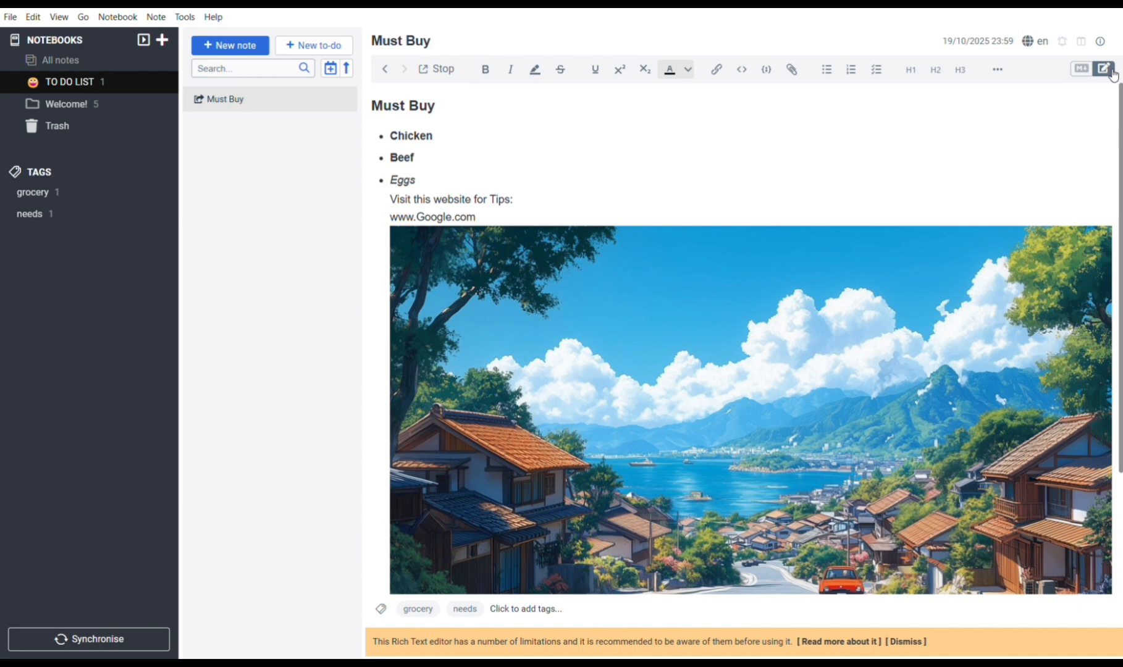
scroll(843, 356, "down", 3)
scroll(843, 356, "up", 3)
left_click(1104, 69)
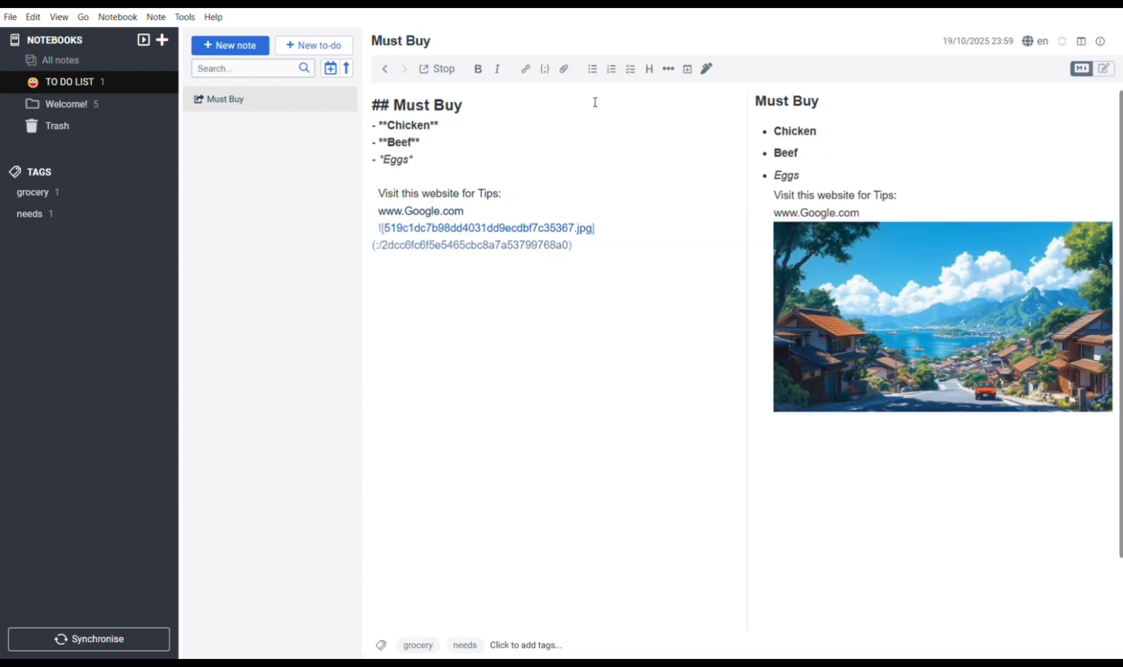
- Look through the Joplin Privacy Policy note in the Welcome! notebook and the Trash, returning to the TO DO LIST notebook
left_click(58, 106)
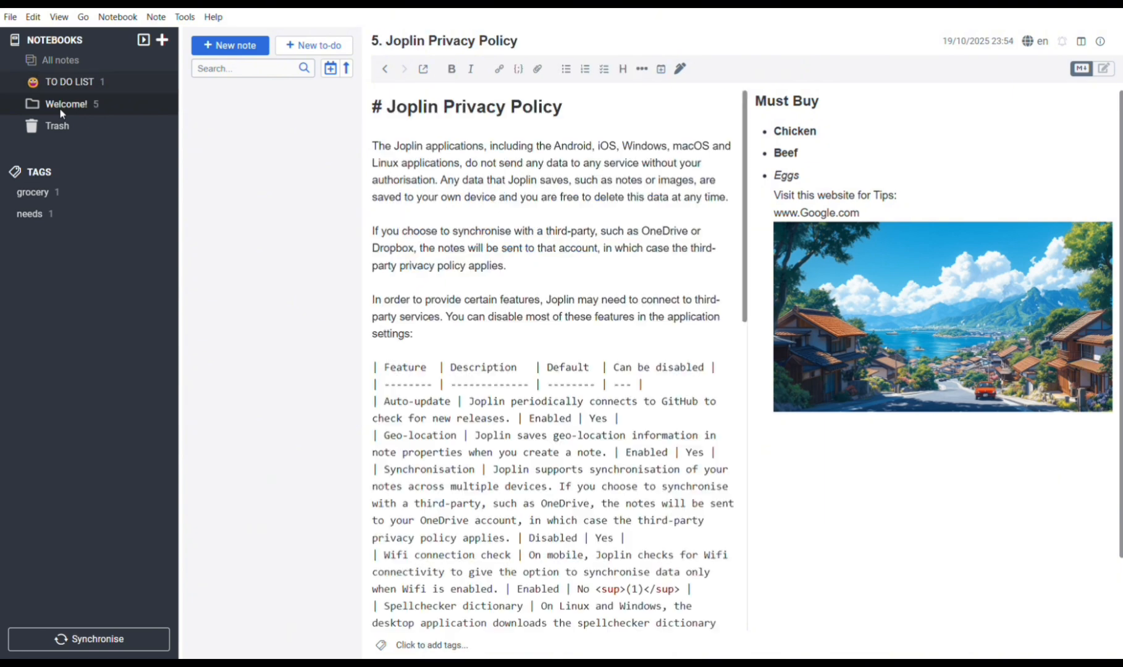
scroll(837, 471, "down", 3)
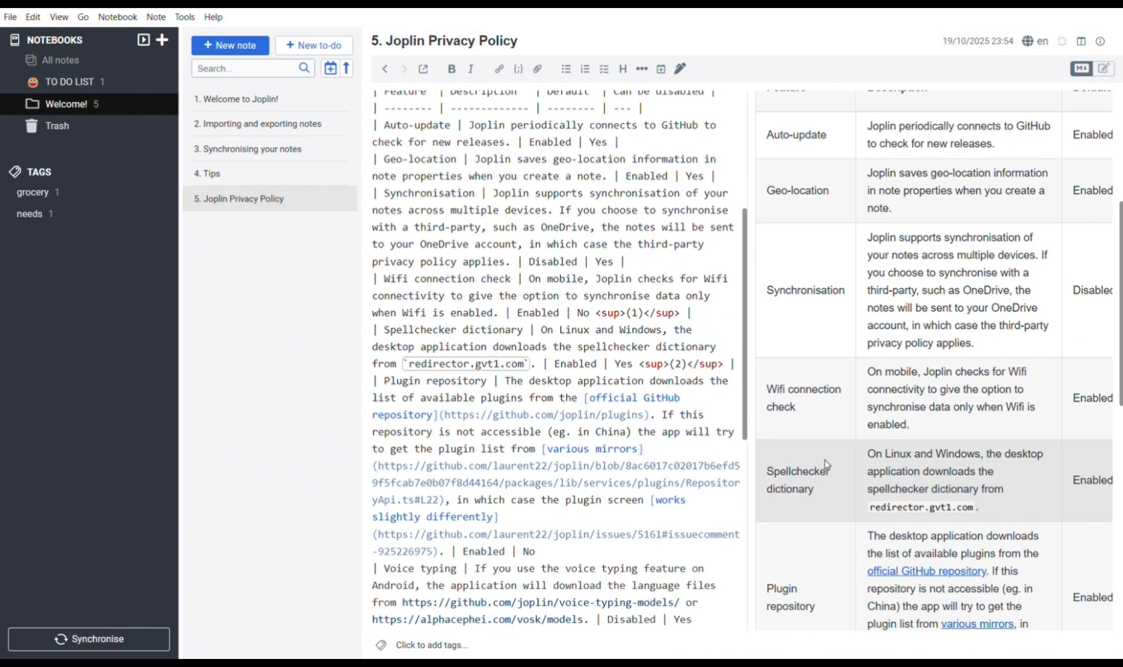
scroll(700, 553, "up", 4)
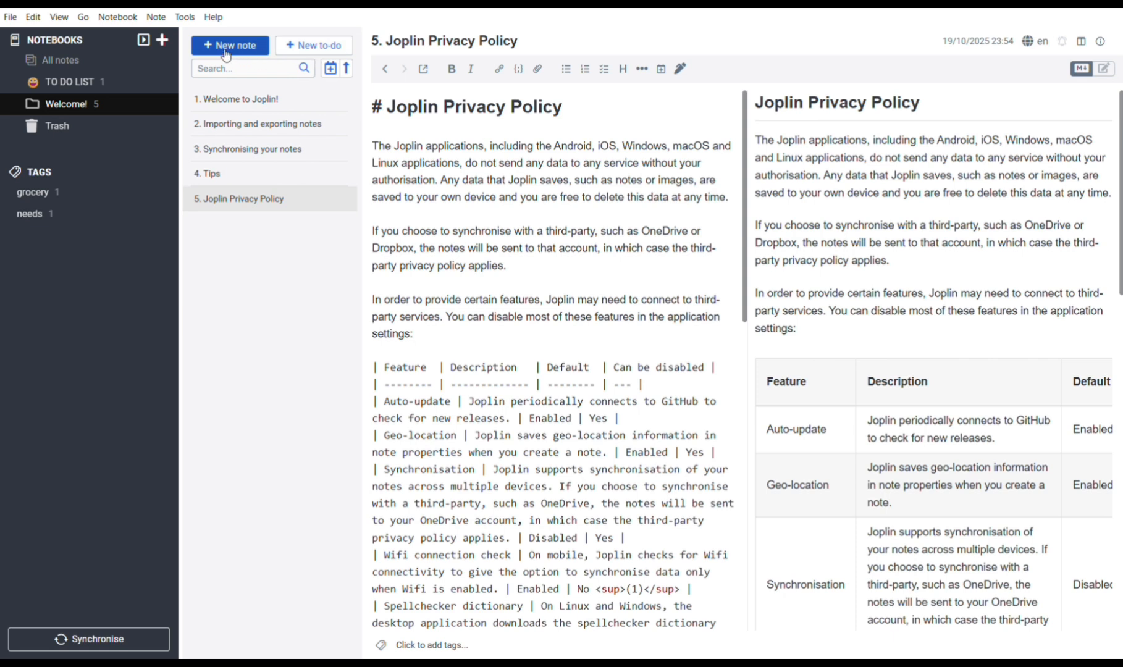
left_click(110, 128)
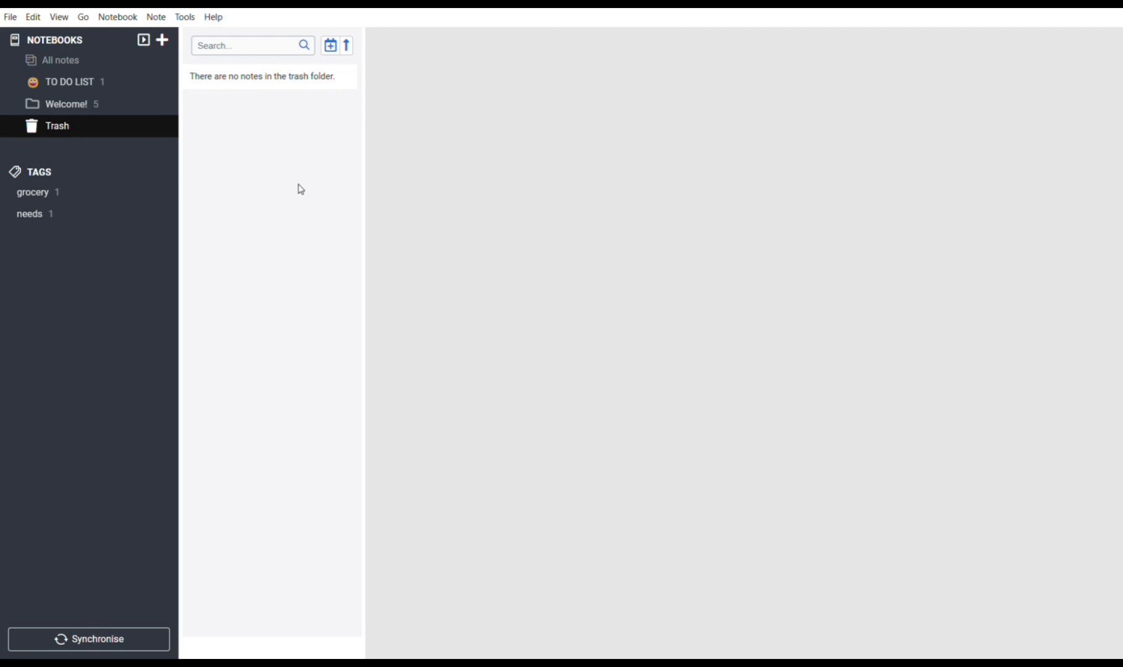
left_click(115, 82)
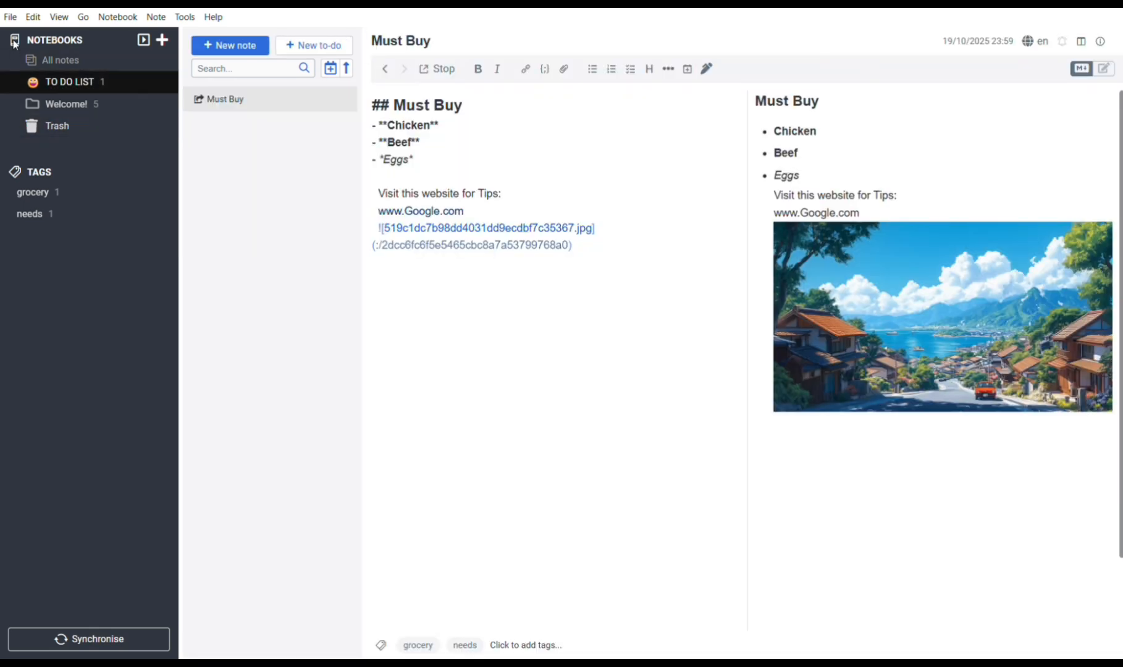
- Try collapsing and expanding the notebook list, and switch the note layout to show only the rendered view
left_click(14, 41)
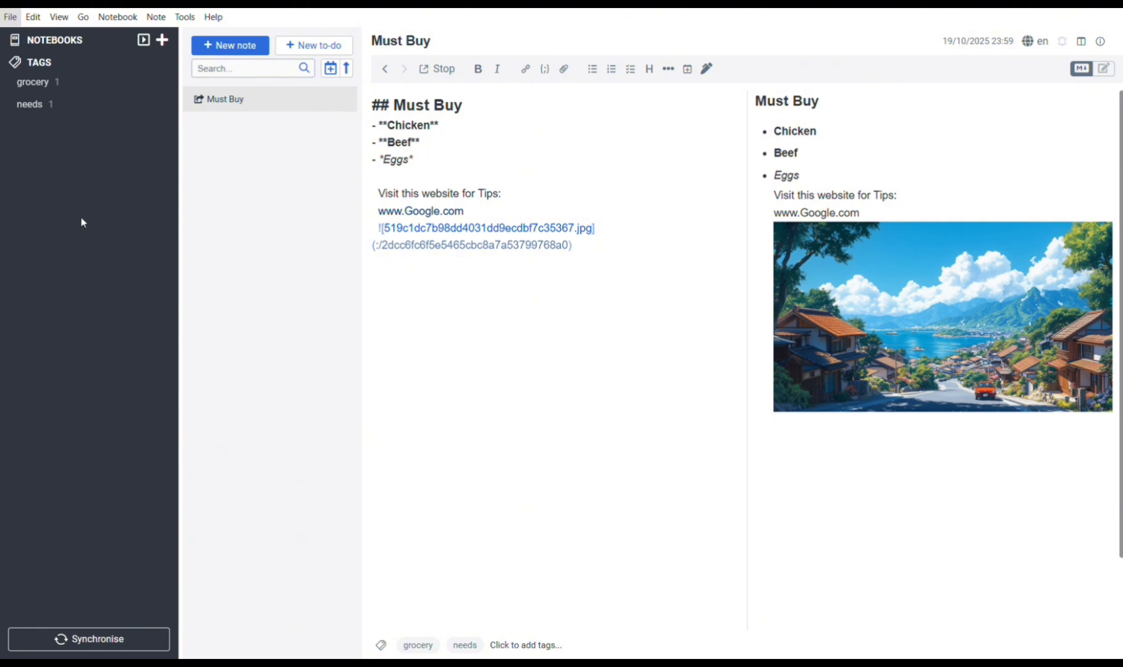
left_click(592, 311)
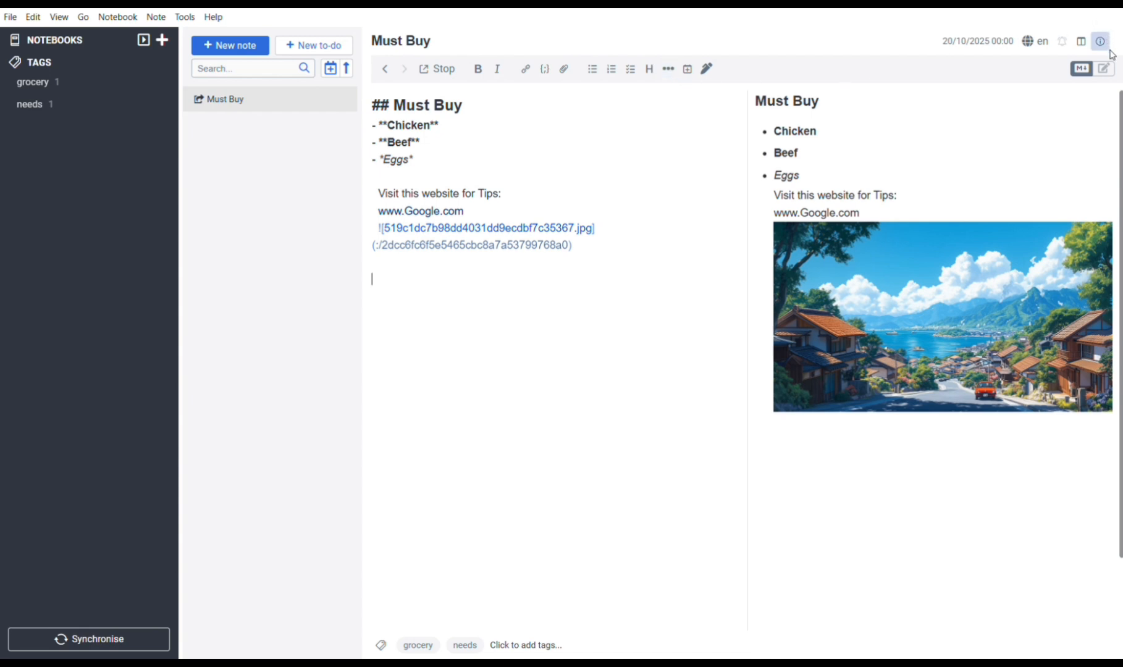
left_click(1042, 48)
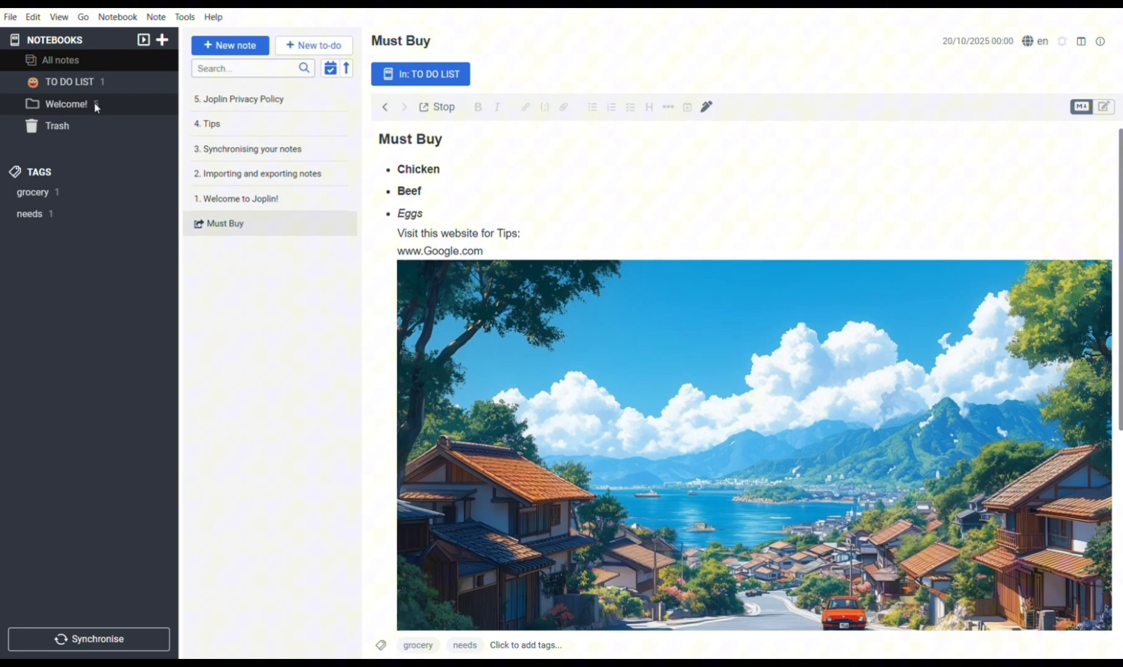
left_click(95, 105)
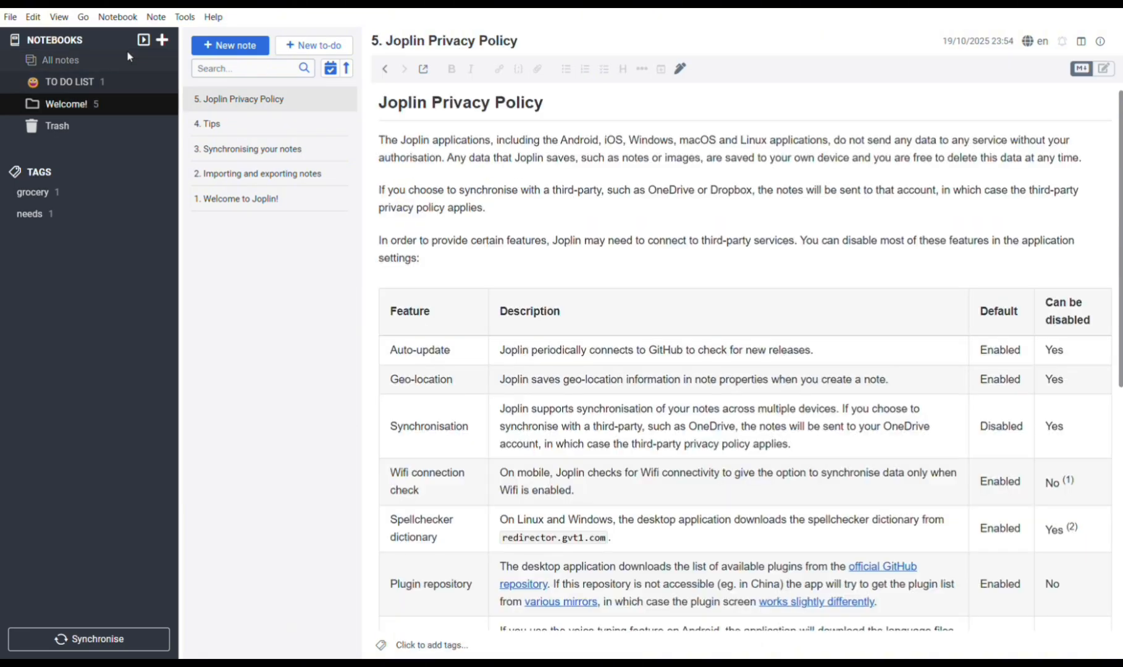
- Create a notebook titled BOOK with an image file as its icon
left_click(162, 41)
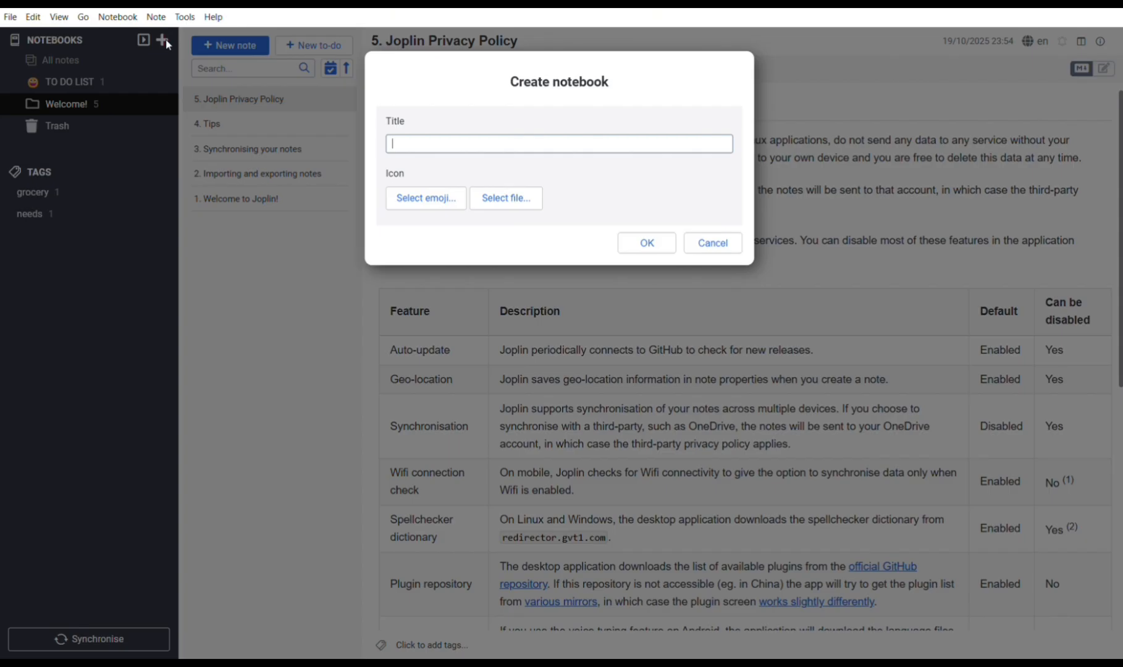
left_click(528, 198)
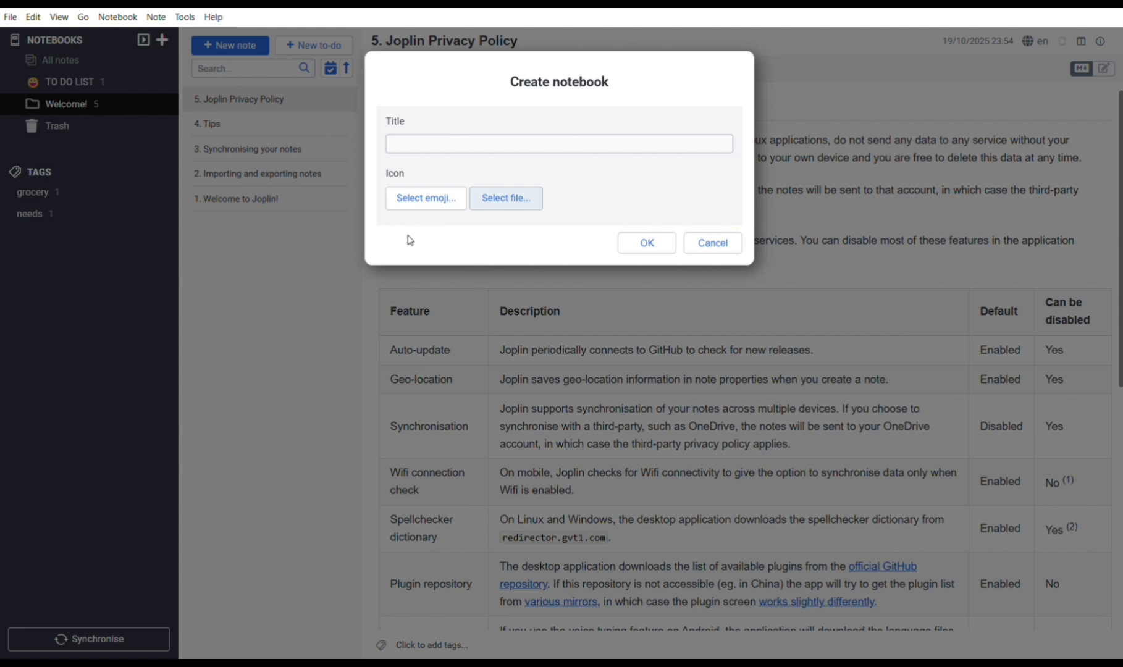
left_click(473, 149)
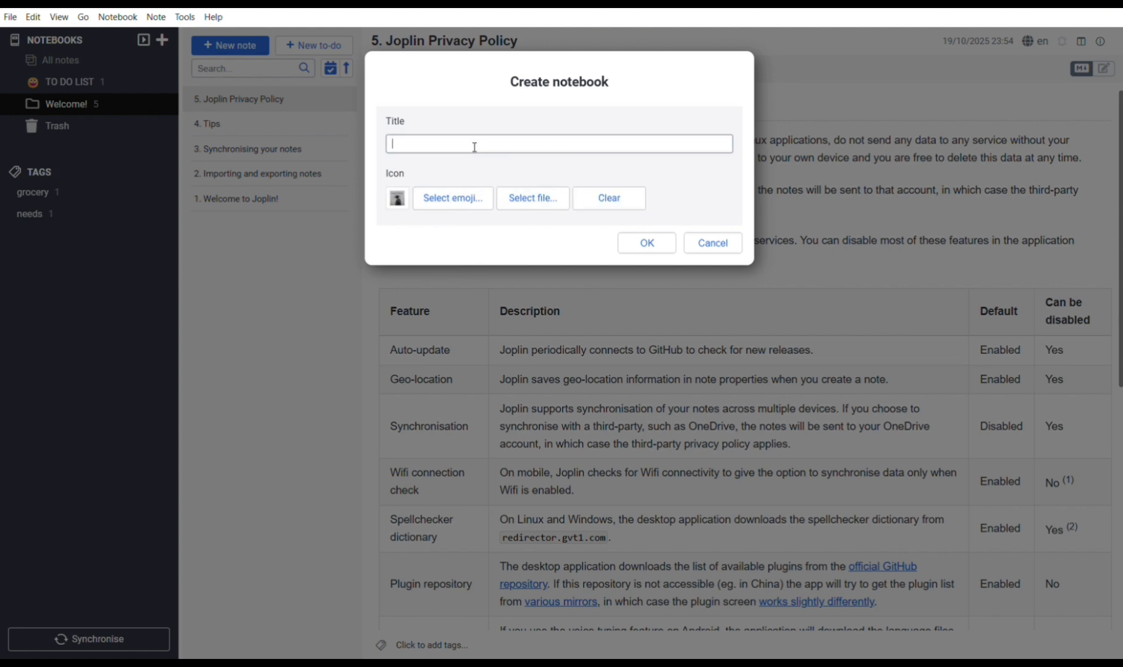
type("BOOK")
key("Return")
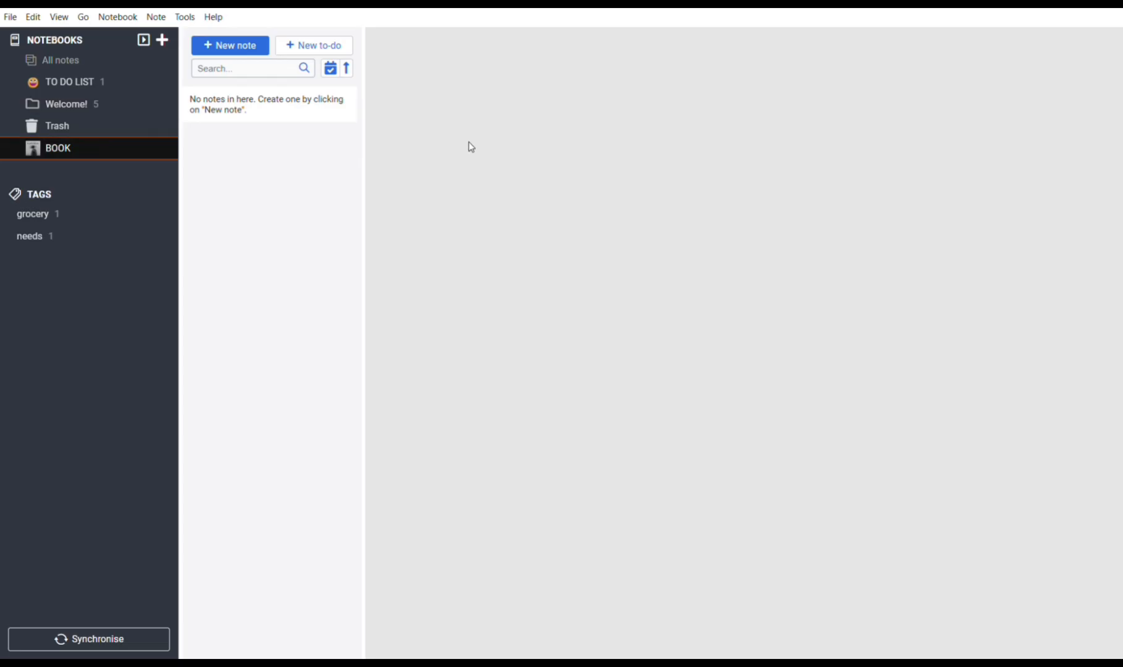
- Create a note titled CHAPTER 1 in the BOOK notebook
left_click(263, 48)
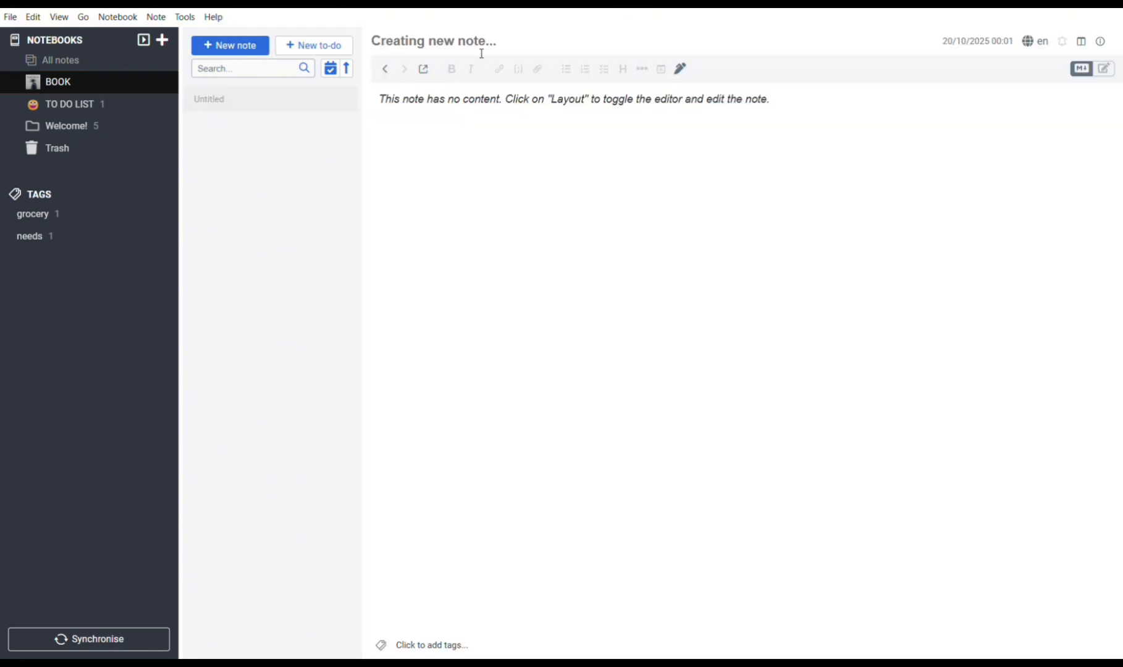
type("CHAPTER 1")
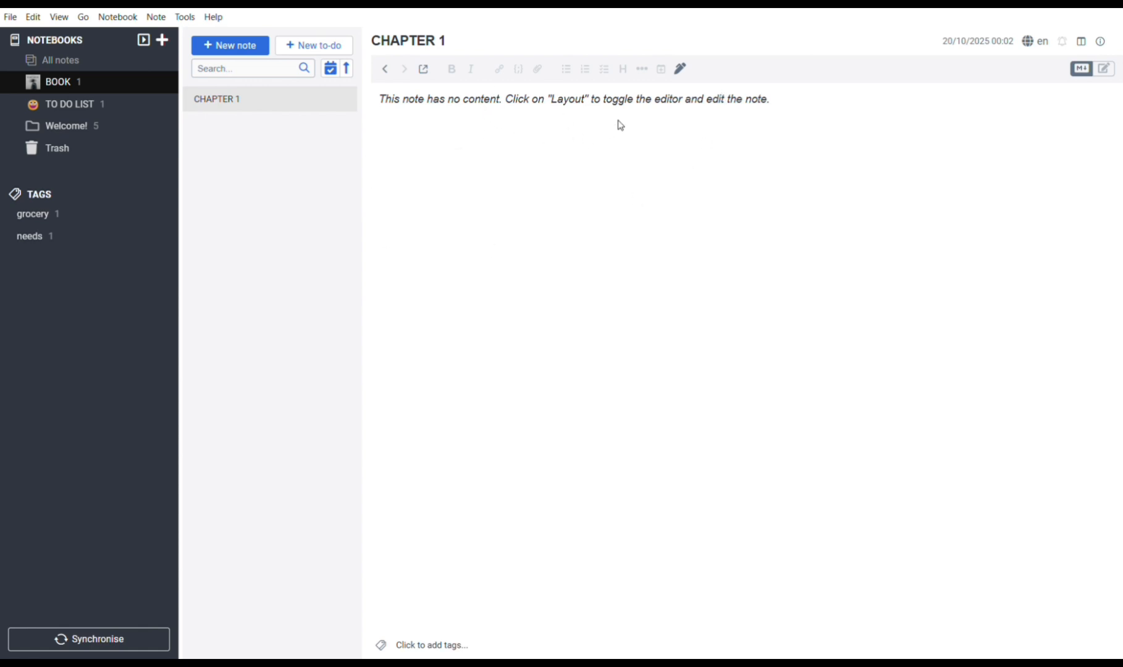
- Toggle the sort field of the note list in the BOOK notebook
left_click(330, 69)
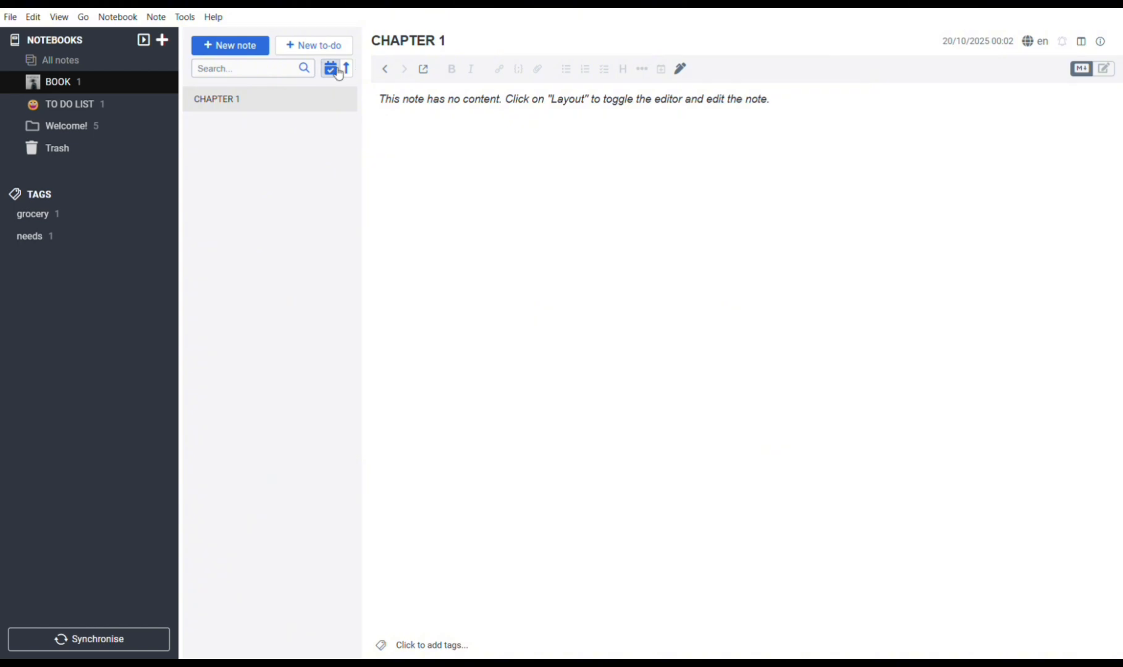